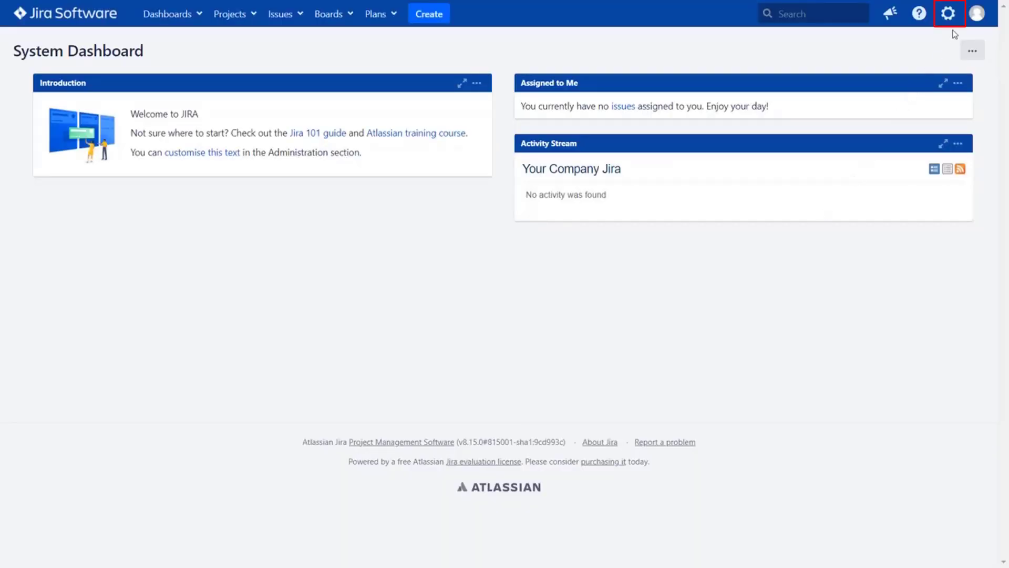
# - Search the Marketplace for 'SCIM' and install the miniOrange app via Free trial
pyautogui.click(949, 14)
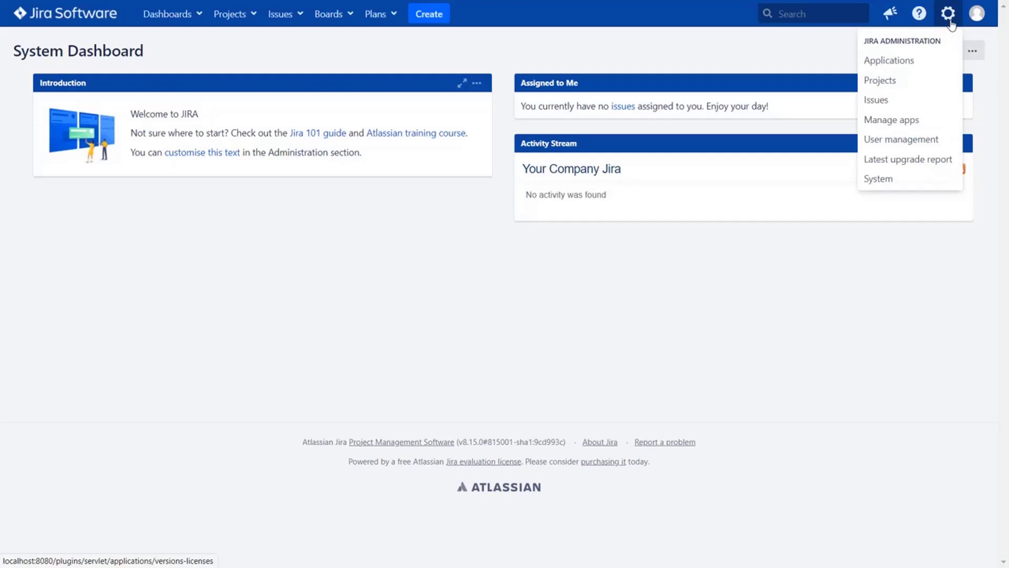
pyautogui.click(923, 125)
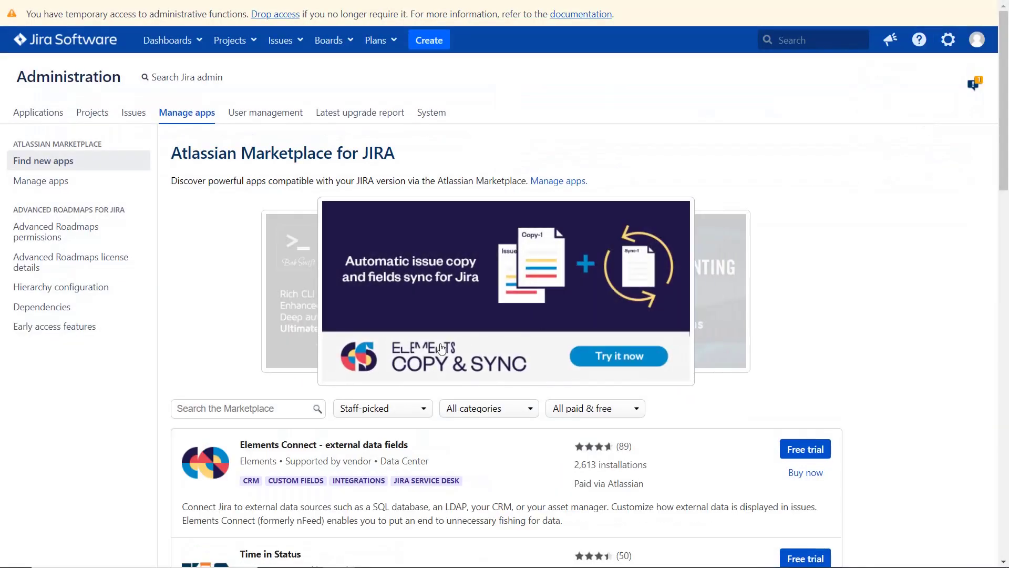
pyautogui.click(240, 409)
pyautogui.write('SCIM')
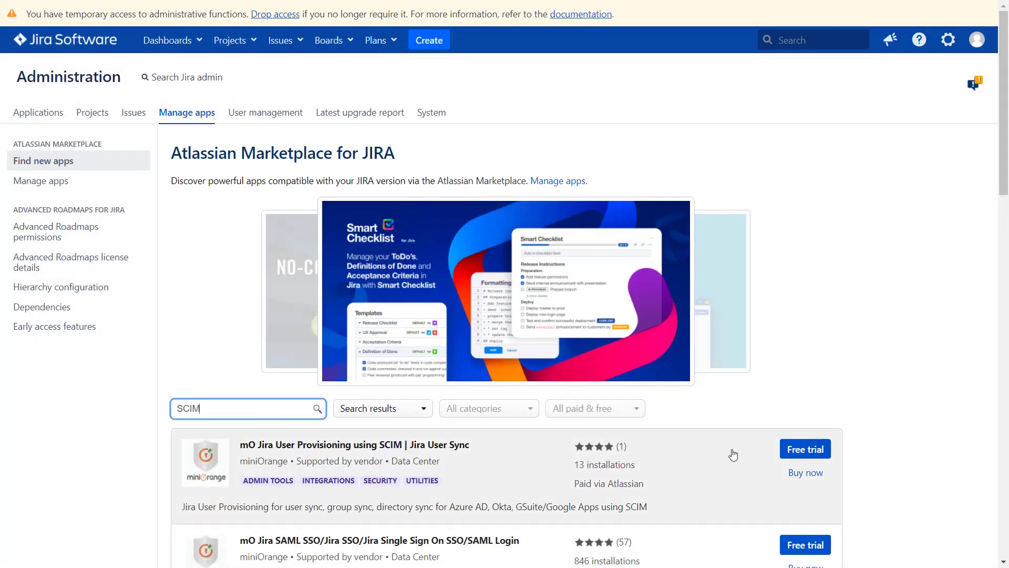
pyautogui.click(808, 448)
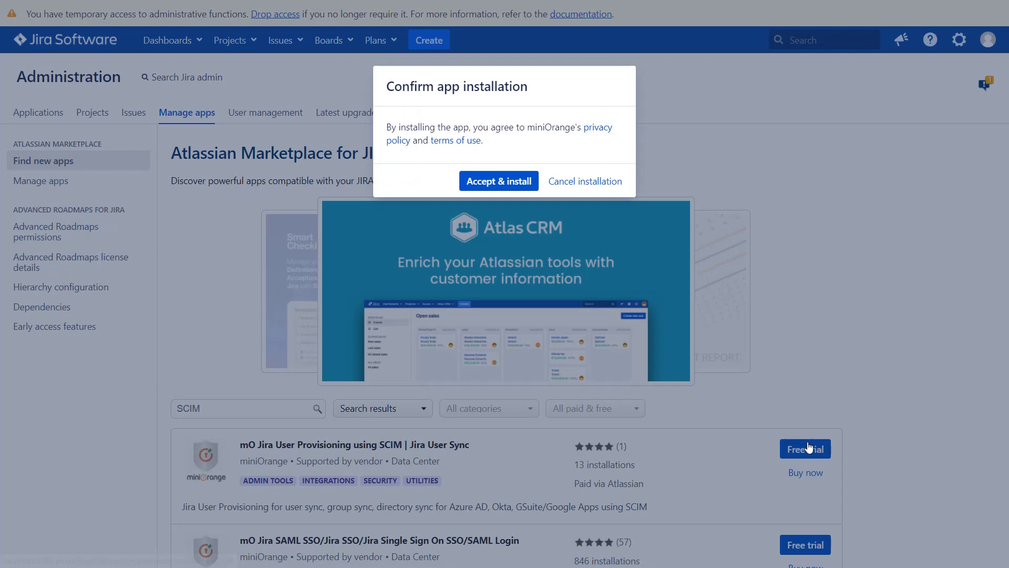
pyautogui.click(498, 180)
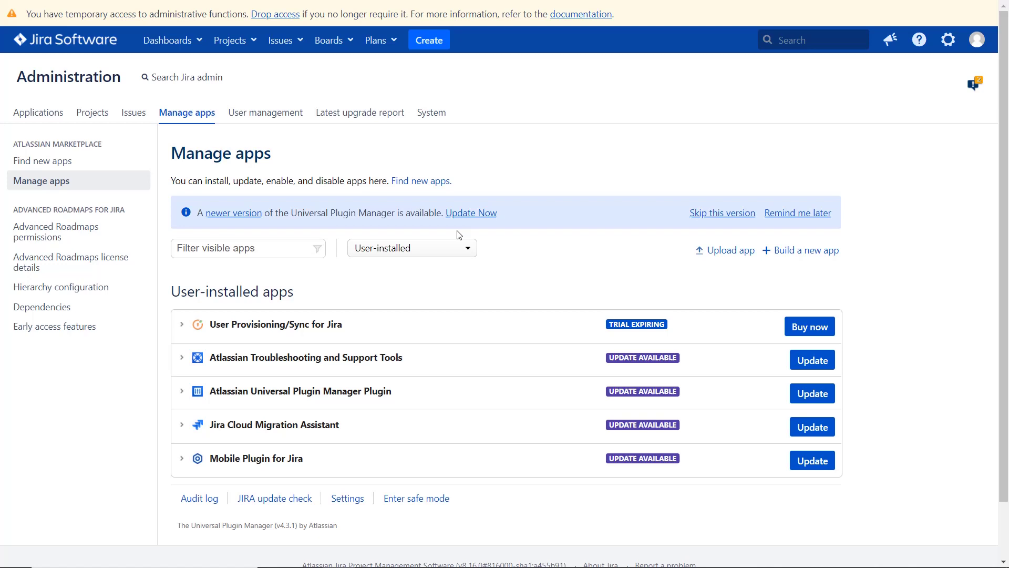
# - Expand the User Provisioning/Sync for Jira entry and go to Jira's User management page
pyautogui.click(315, 329)
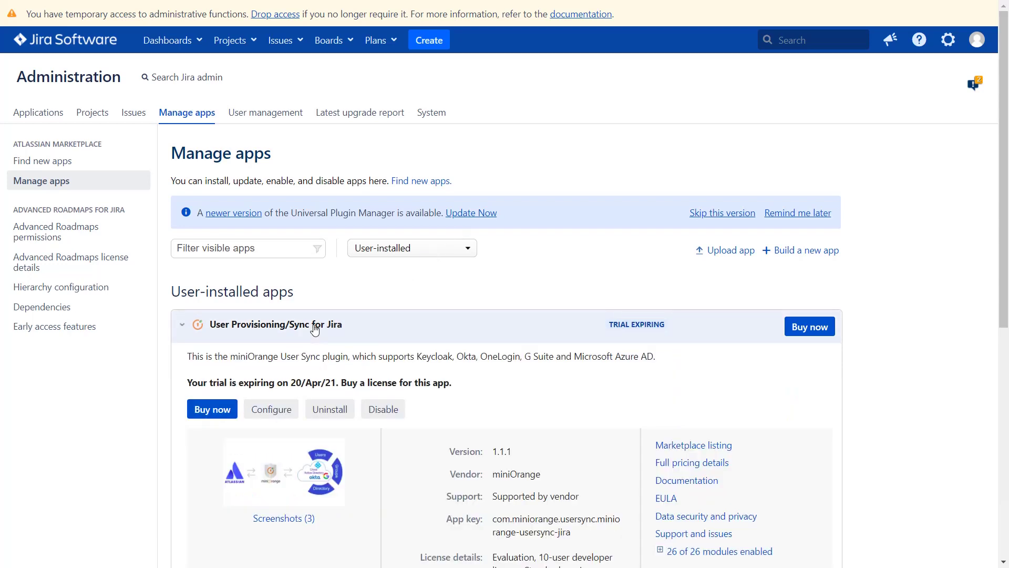
pyautogui.click(265, 411)
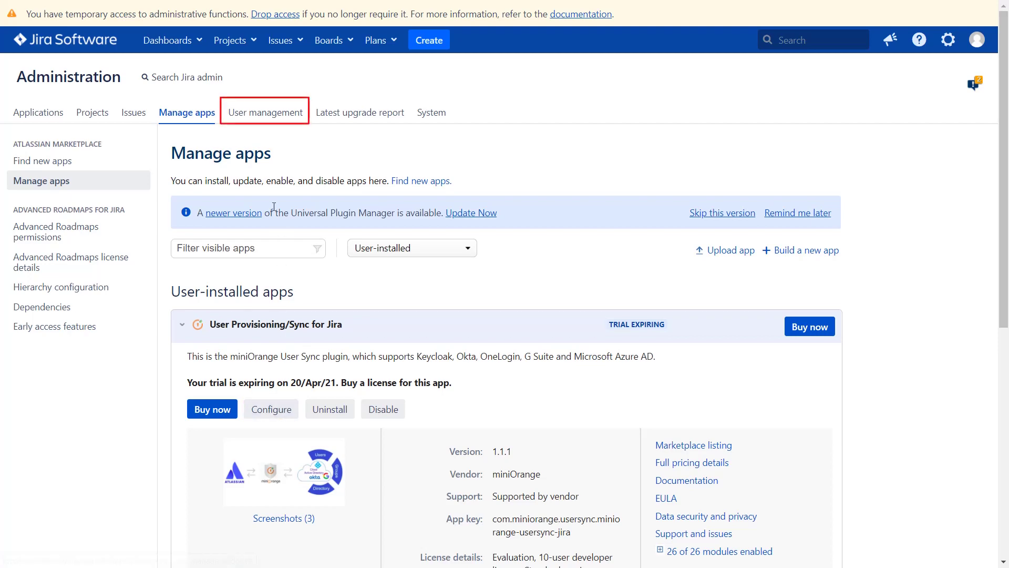
pyautogui.click(247, 114)
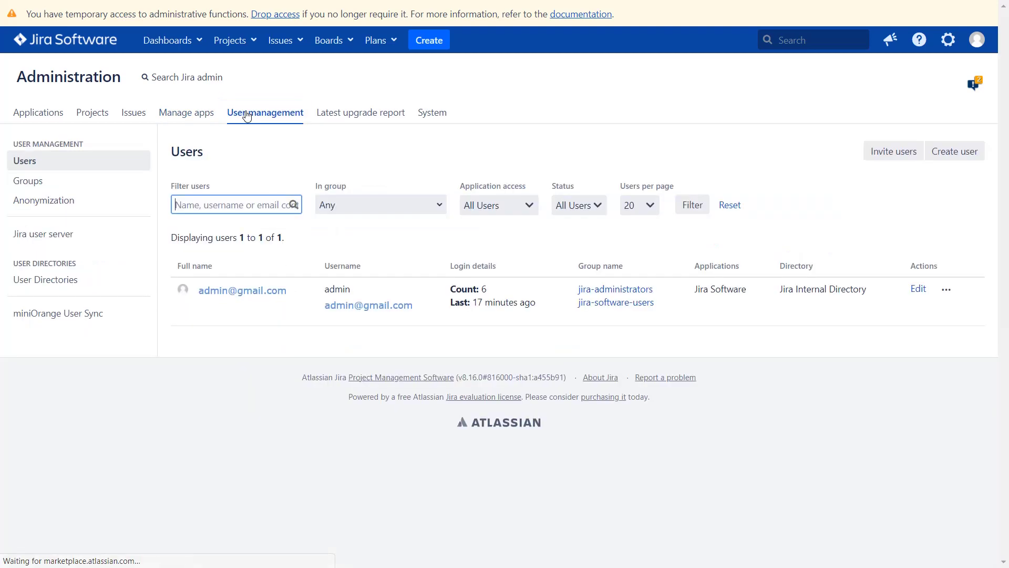
# - In miniOrange User Sync, choose Azure Active Directory as the provider using SCIM
pyautogui.click(87, 316)
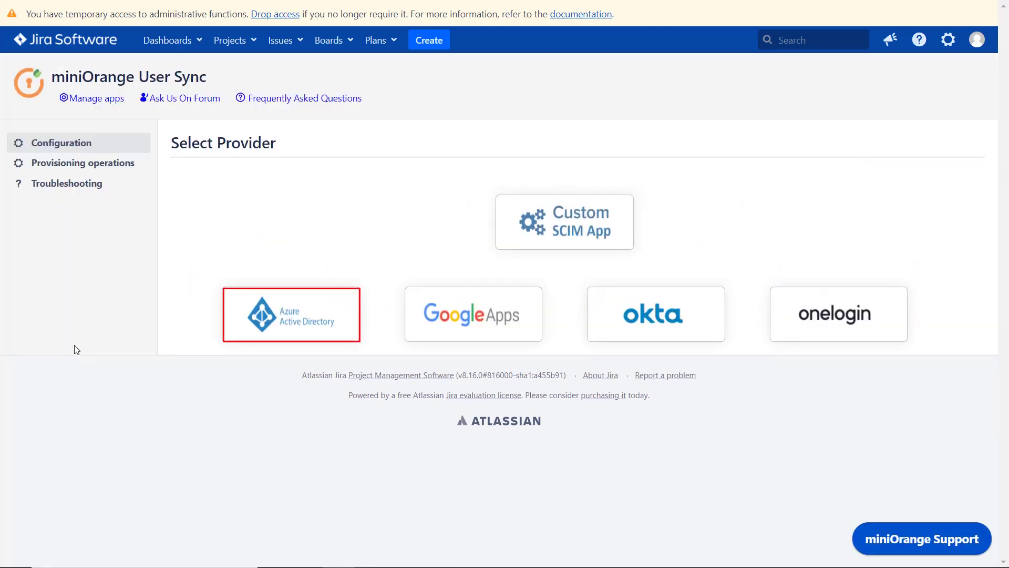
pyautogui.click(277, 319)
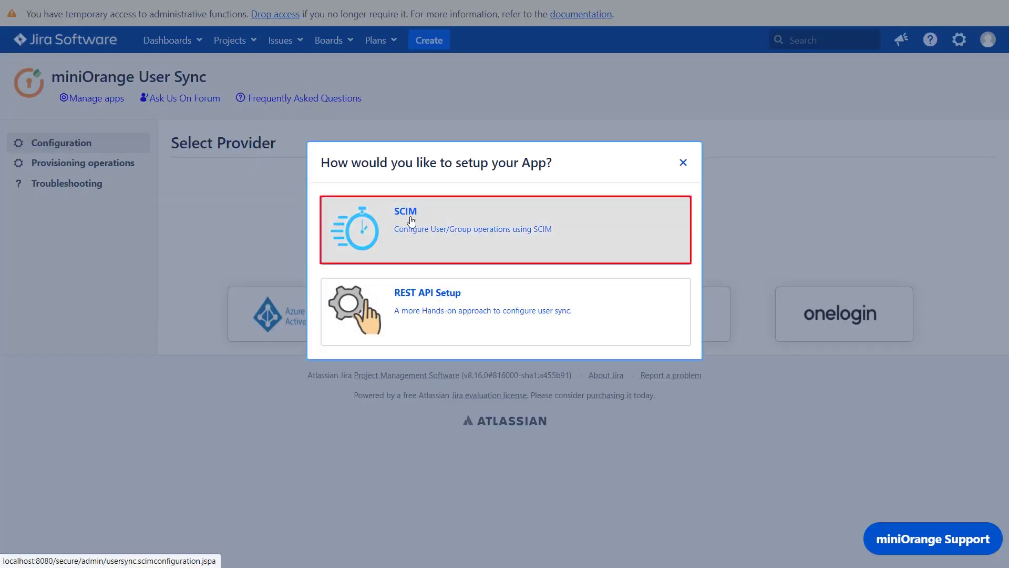
pyautogui.click(412, 221)
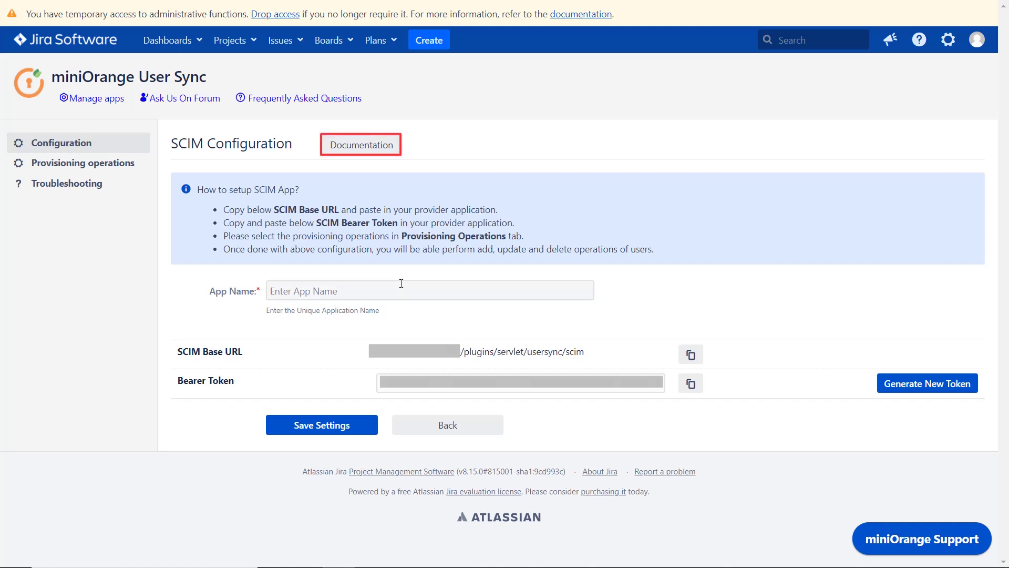
# - Open the Azure AD provisioning guide from the Documentation and read through its steps
pyautogui.click(355, 148)
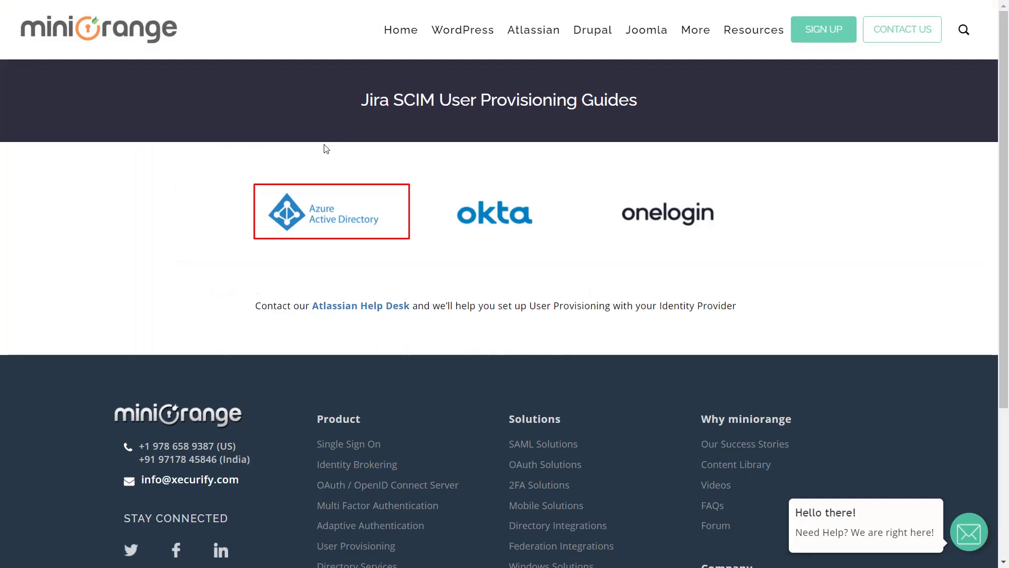
pyautogui.click(316, 212)
pyautogui.scroll(-15, 318, 213)
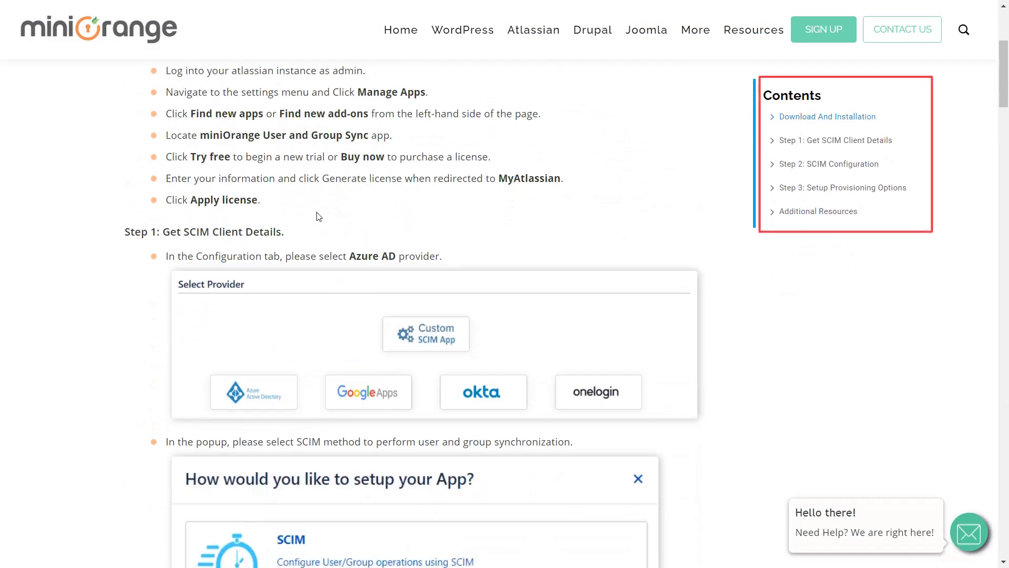
pyautogui.scroll(-20, 317, 212)
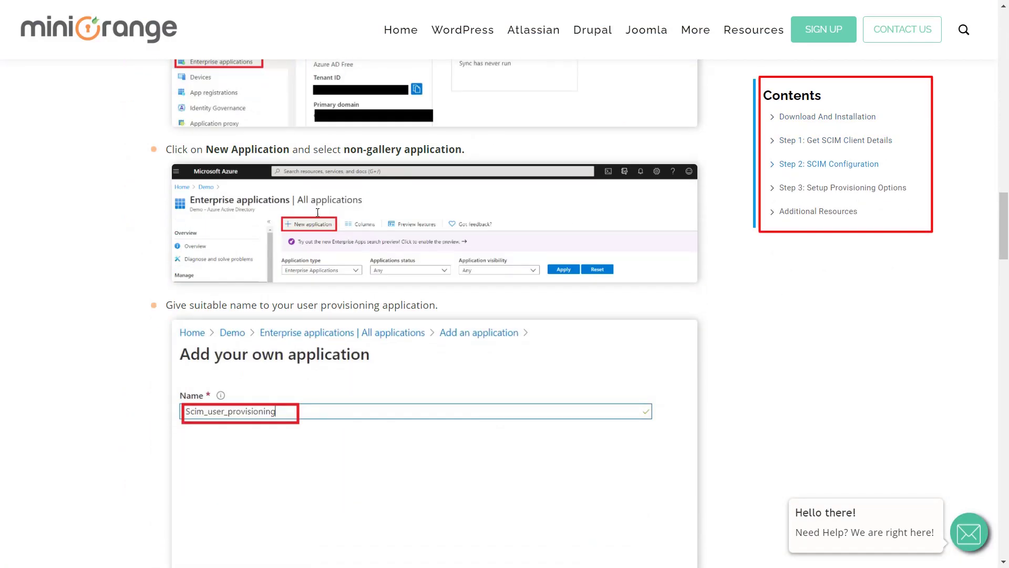
# - Back on the SCIM configuration page, name the app 'Azure AD' and save the settings
pyautogui.scroll(-10, 317, 213)
pyautogui.hotkey('ctrl', 'shift', 'Tab')
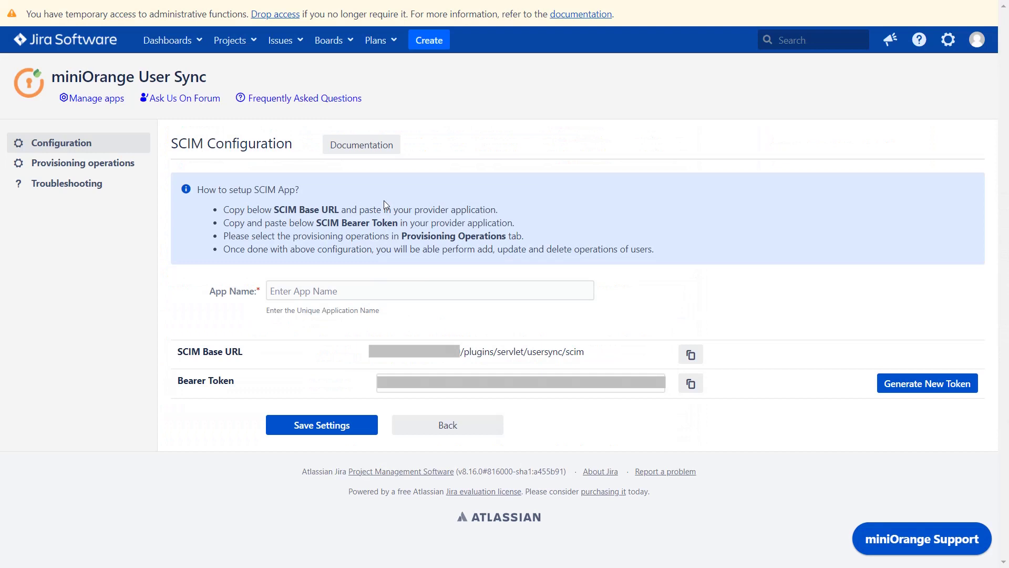
pyautogui.click(301, 290)
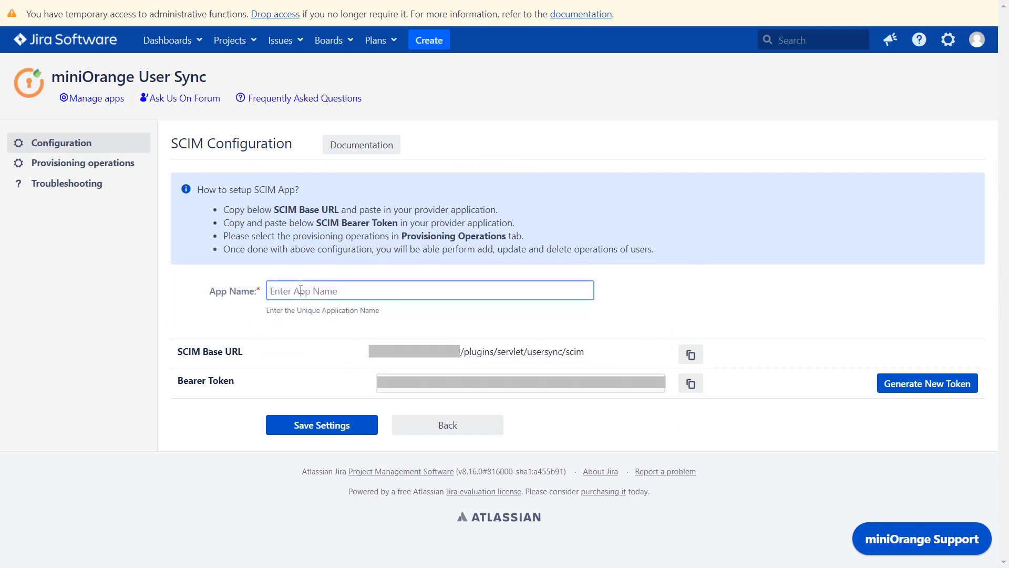
pyautogui.write('Azure AD')
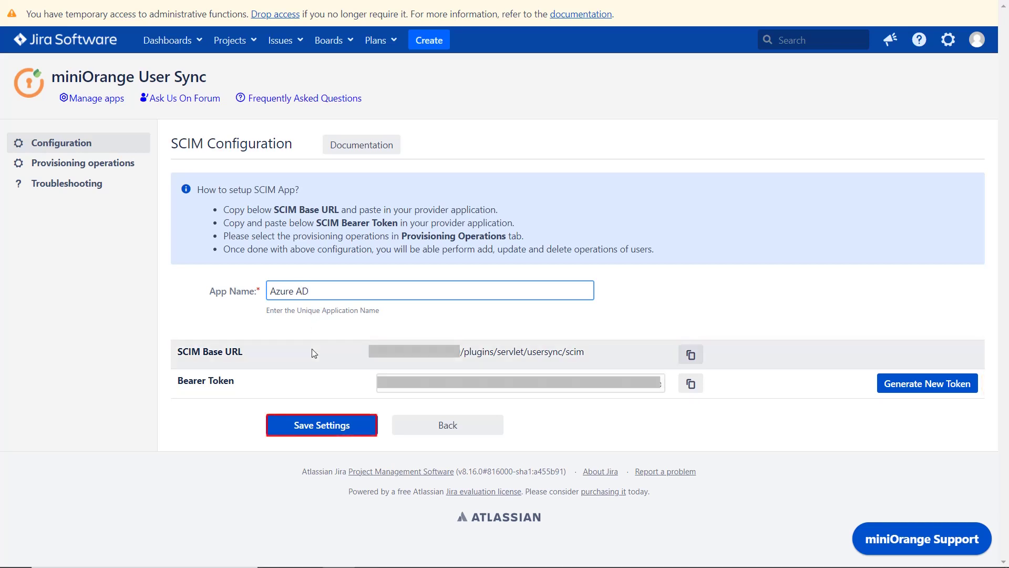
pyautogui.click(318, 423)
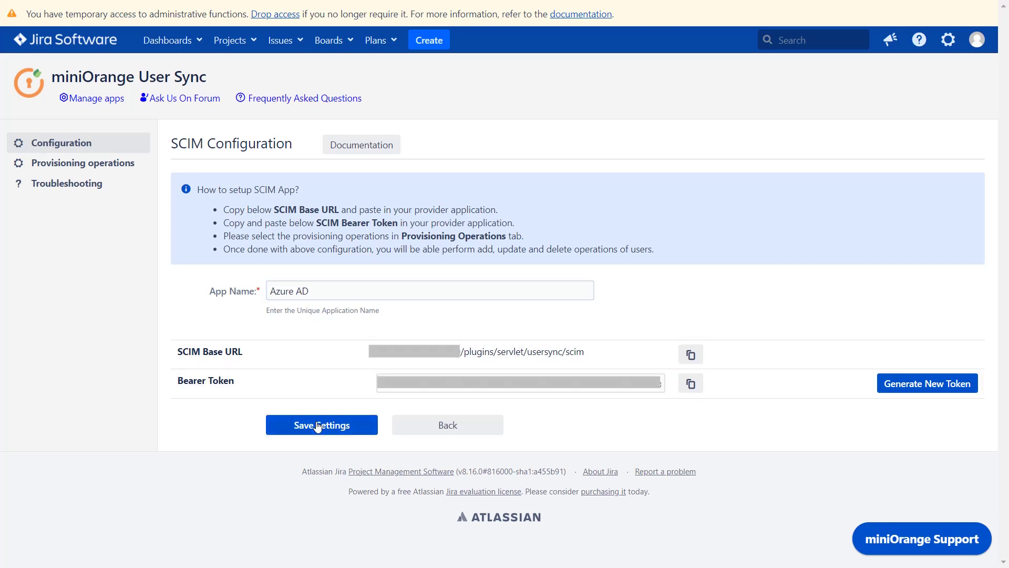
# - Save Provisioning operations with all user operations left on, then check the Troubleshooting page
pyautogui.click(108, 165)
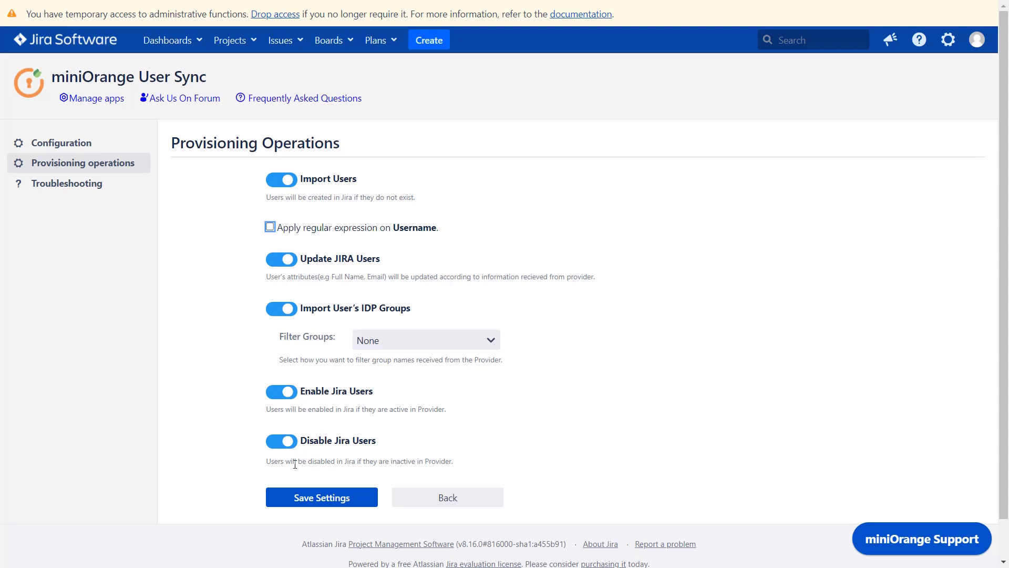
pyautogui.click(299, 498)
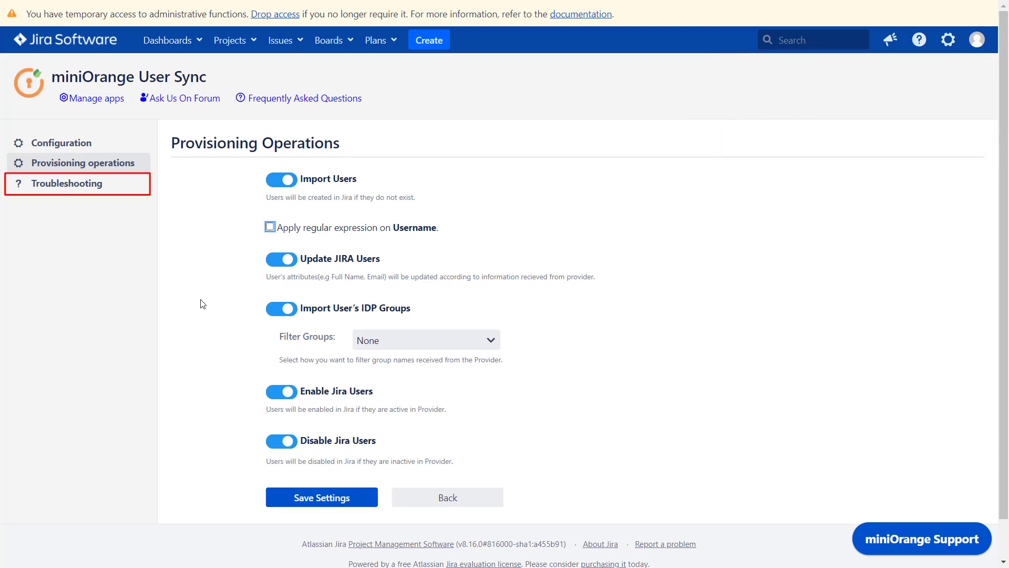
pyautogui.click(100, 185)
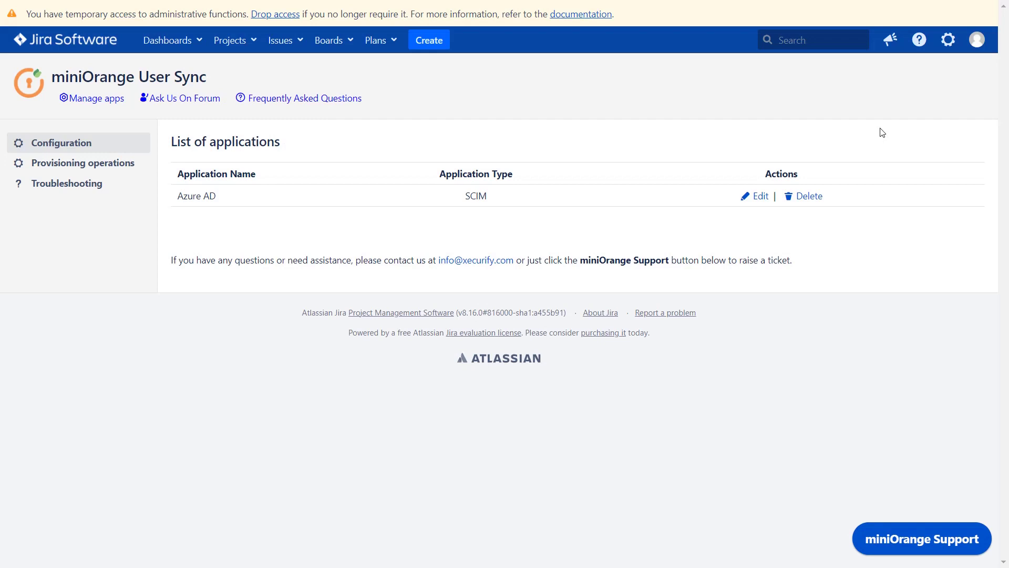
# - Open the Jira Users list from the administration gear's User management entry
pyautogui.click(946, 44)
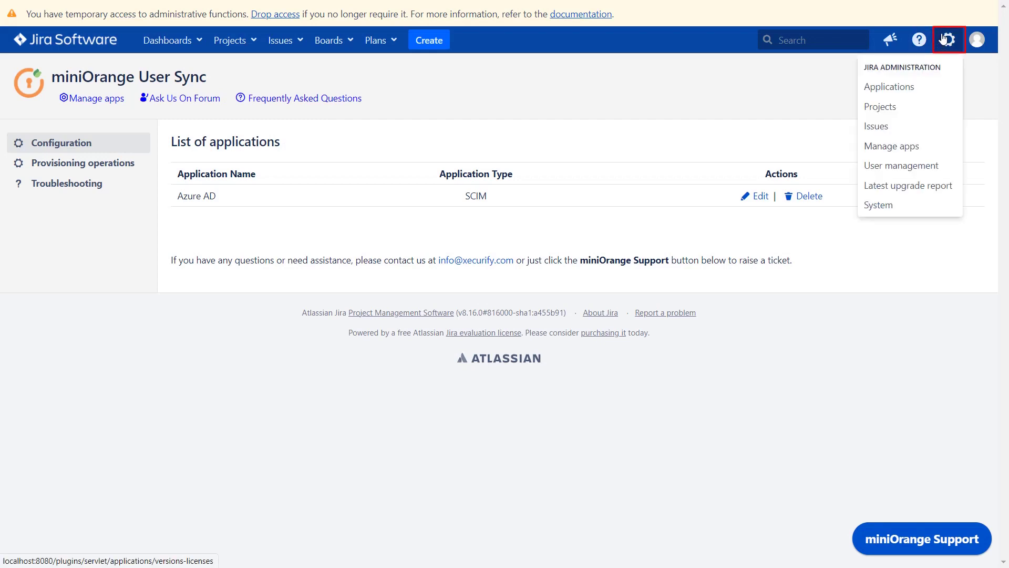
pyautogui.click(921, 165)
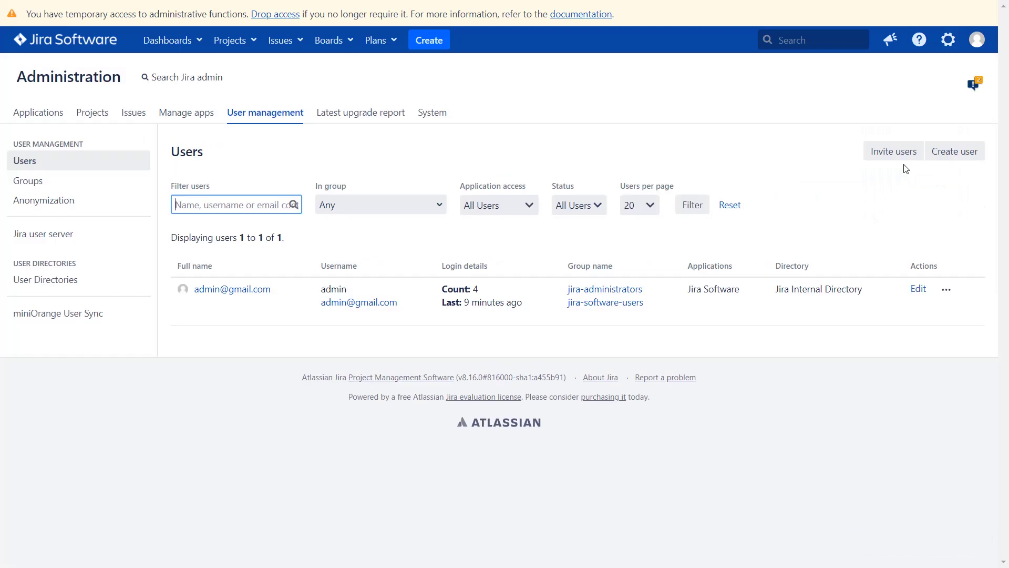
pyautogui.click(906, 168)
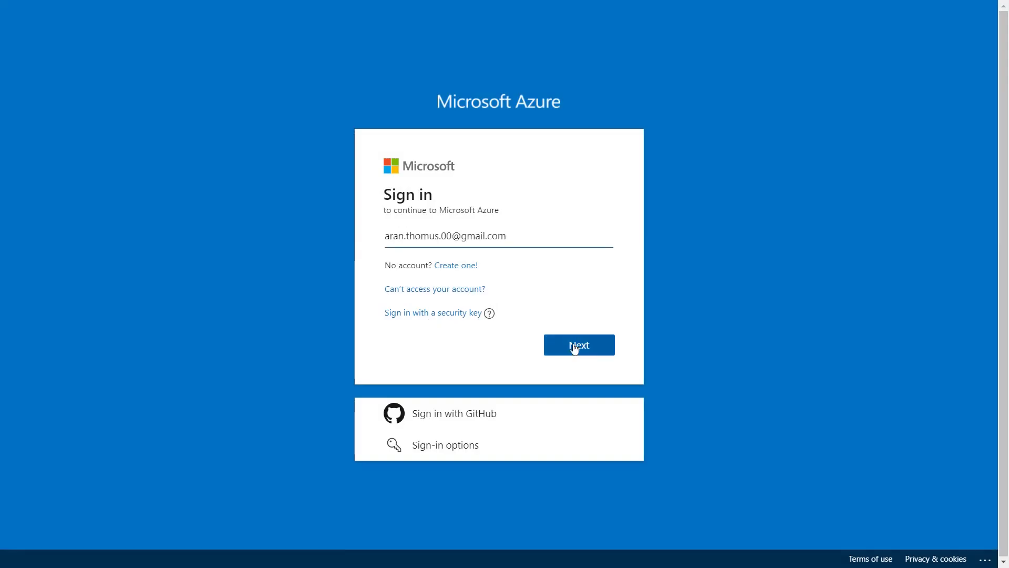
# - Sign in to the Azure portal with the account password and open Azure Active Directory's Enterprise applications
pyautogui.click(574, 348)
pyautogui.write('************')
pyautogui.click(575, 377)
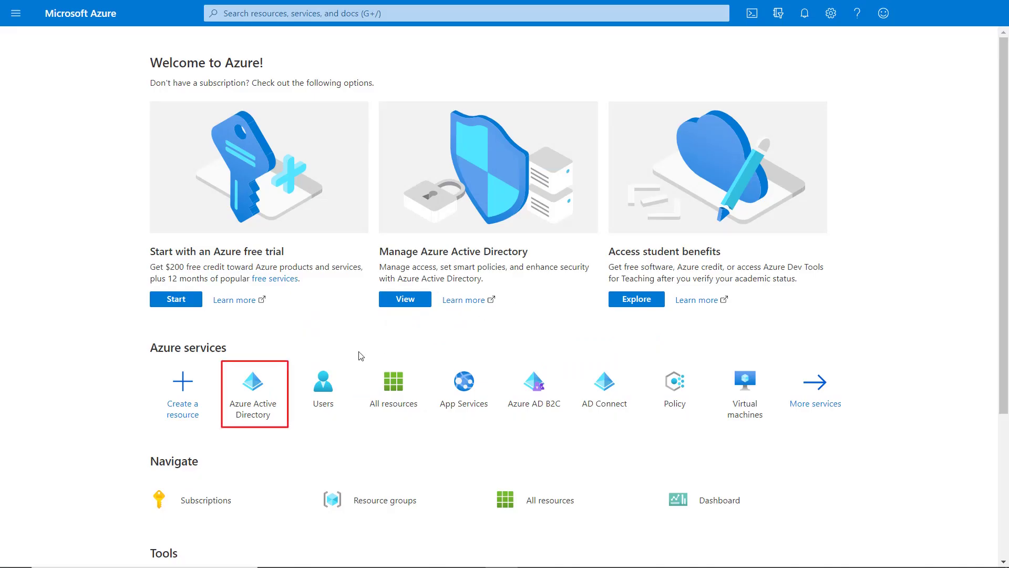
pyautogui.click(251, 384)
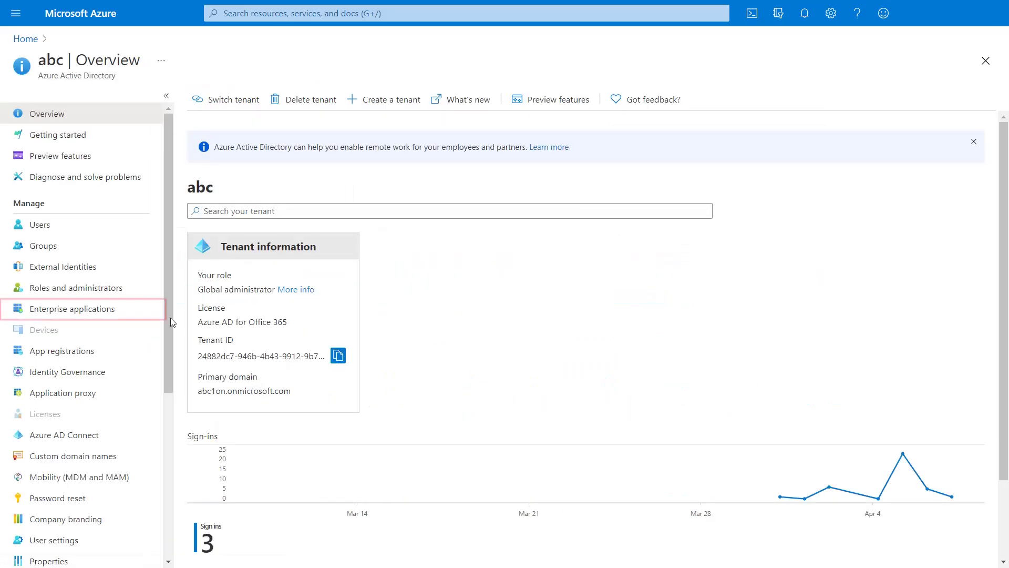
pyautogui.click(112, 308)
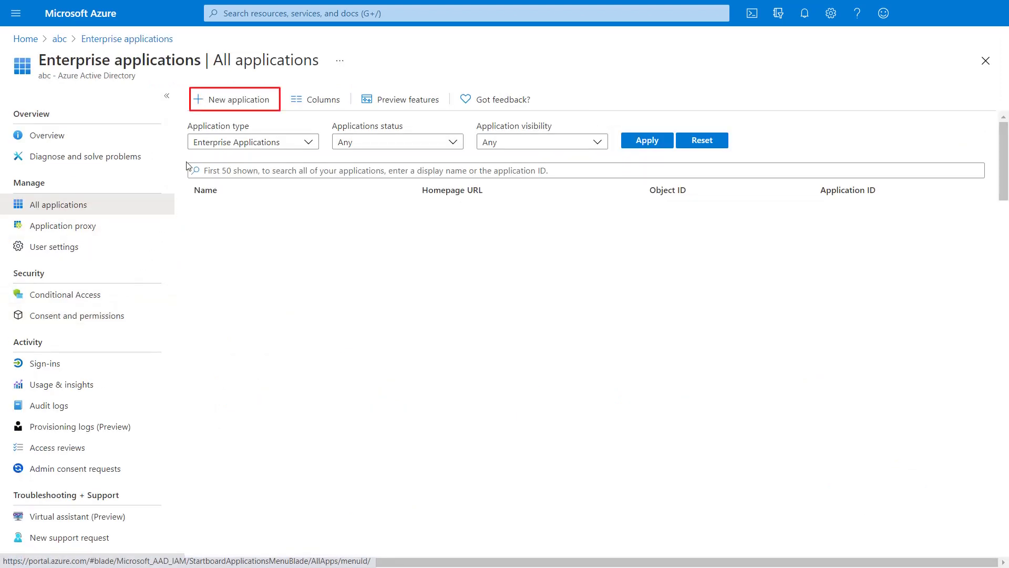
# - Add a custom non-gallery application named SCIM_USER_PROVISIONING and open its Provisioning settings
pyautogui.click(226, 99)
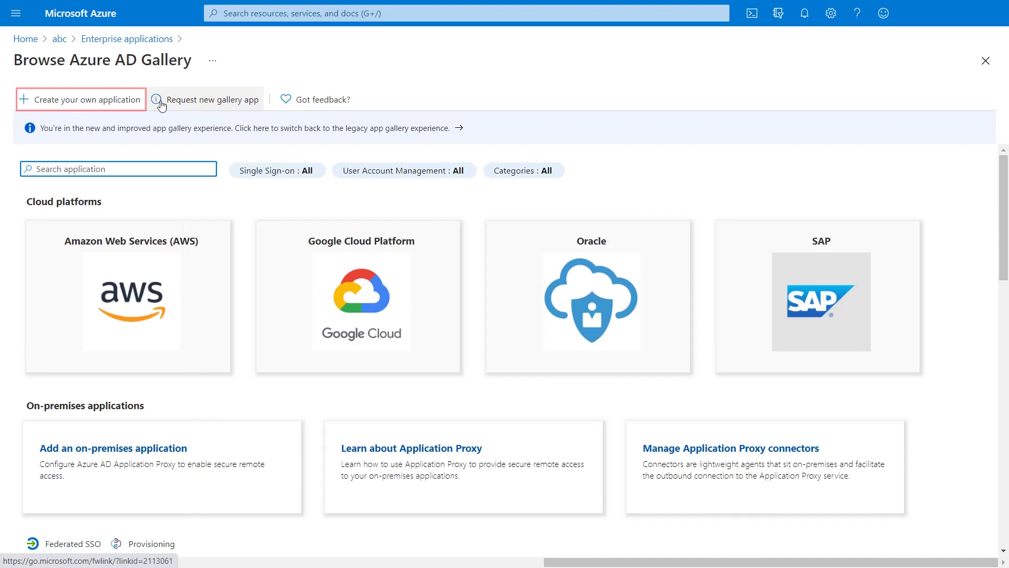
pyautogui.click(121, 102)
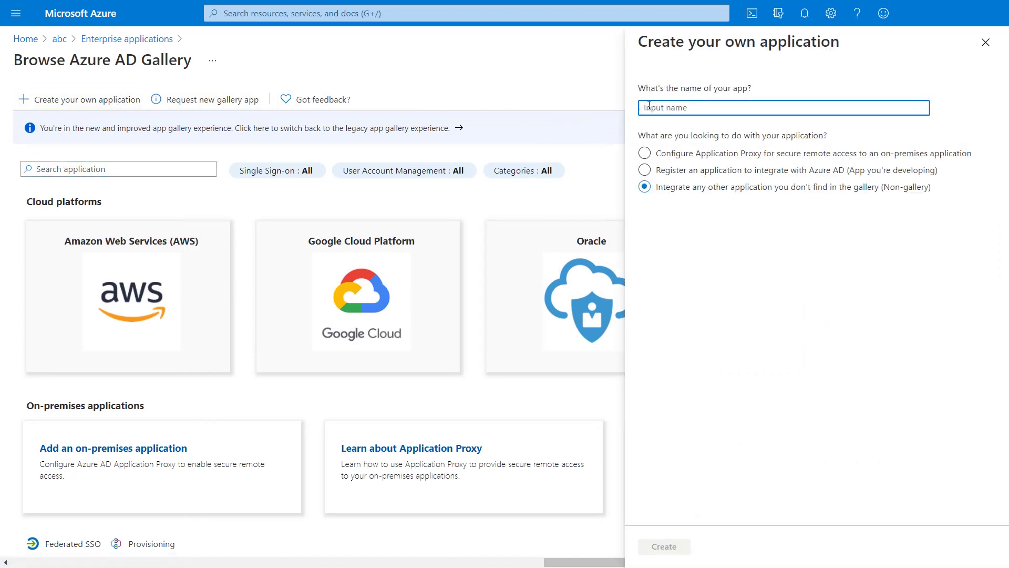
pyautogui.write('SCIM_USER_')
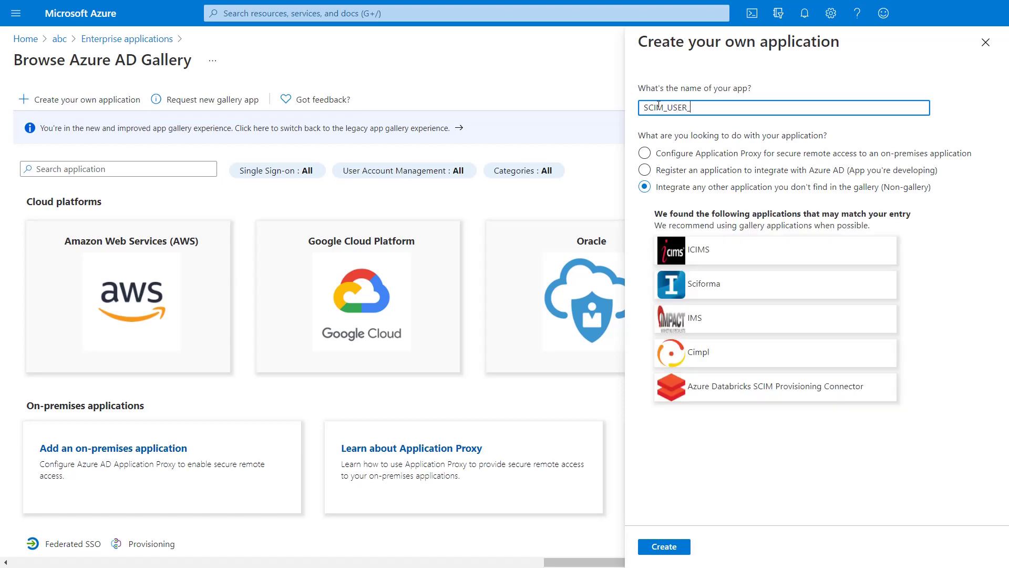
pyautogui.write('PROVISIONING')
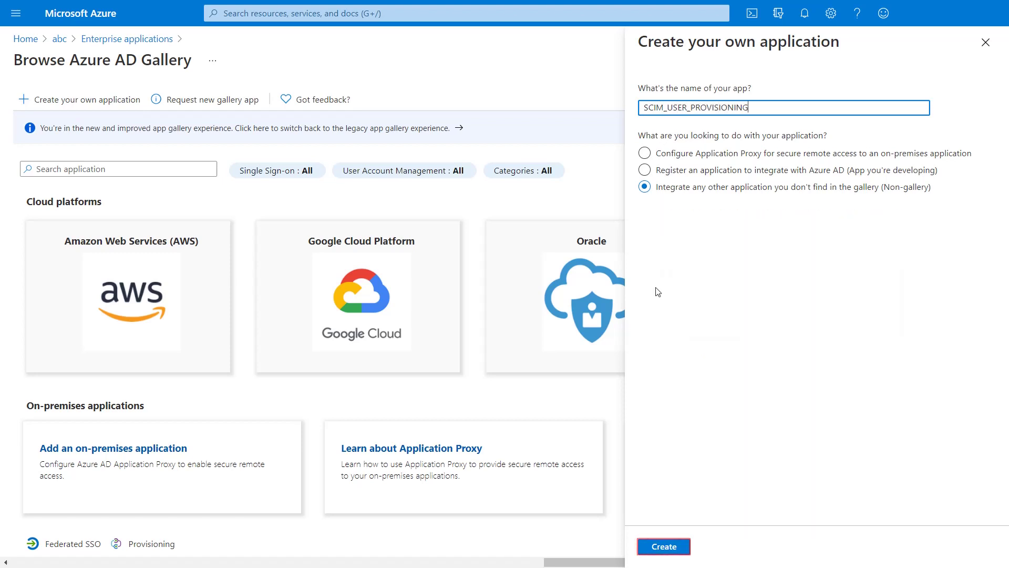
pyautogui.click(664, 546)
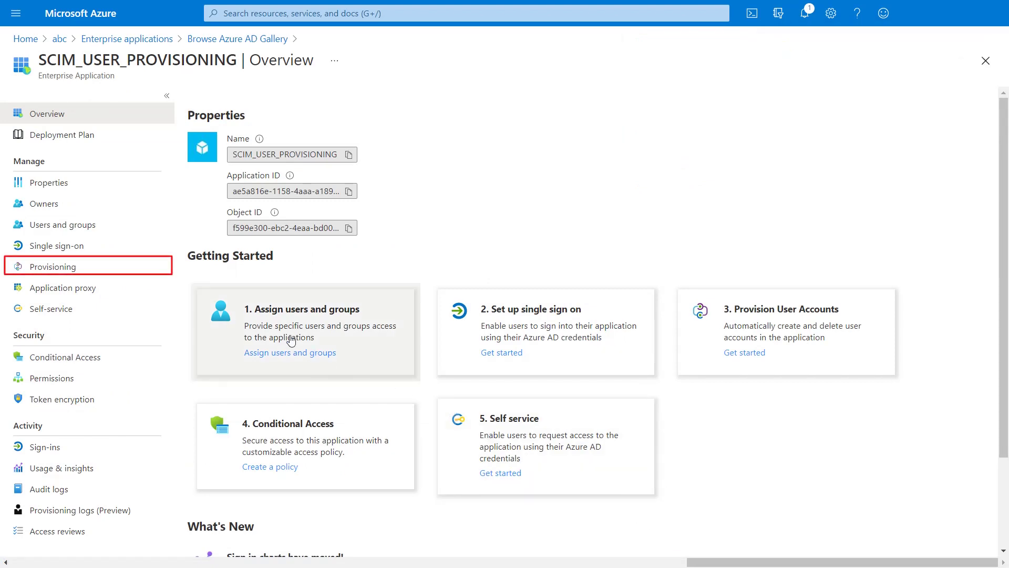
pyautogui.click(126, 267)
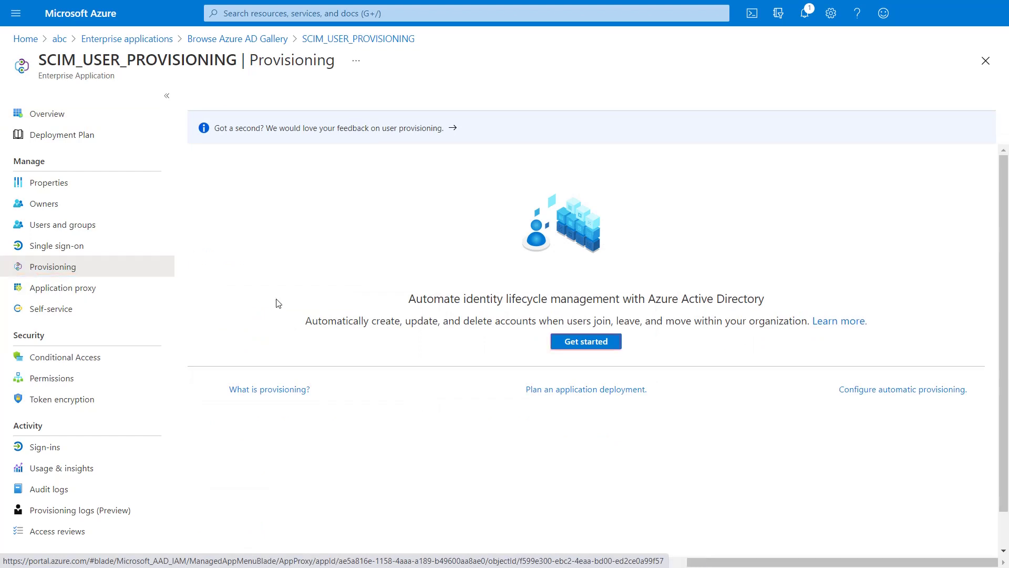
# - Start provisioning setup and choose Automatic from the Provisioning Mode dropdown
pyautogui.click(586, 344)
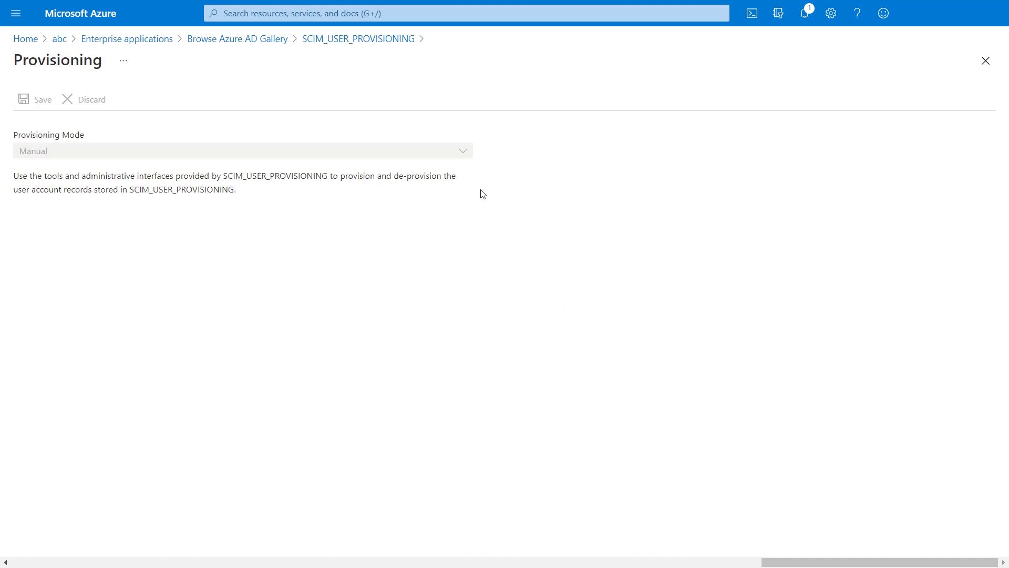
pyautogui.click(465, 154)
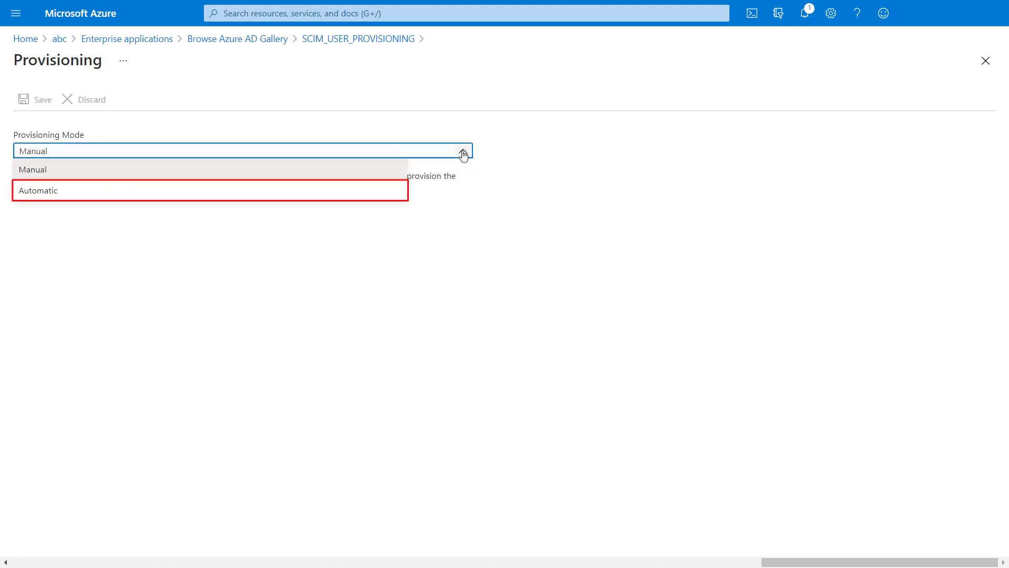
pyautogui.click(392, 191)
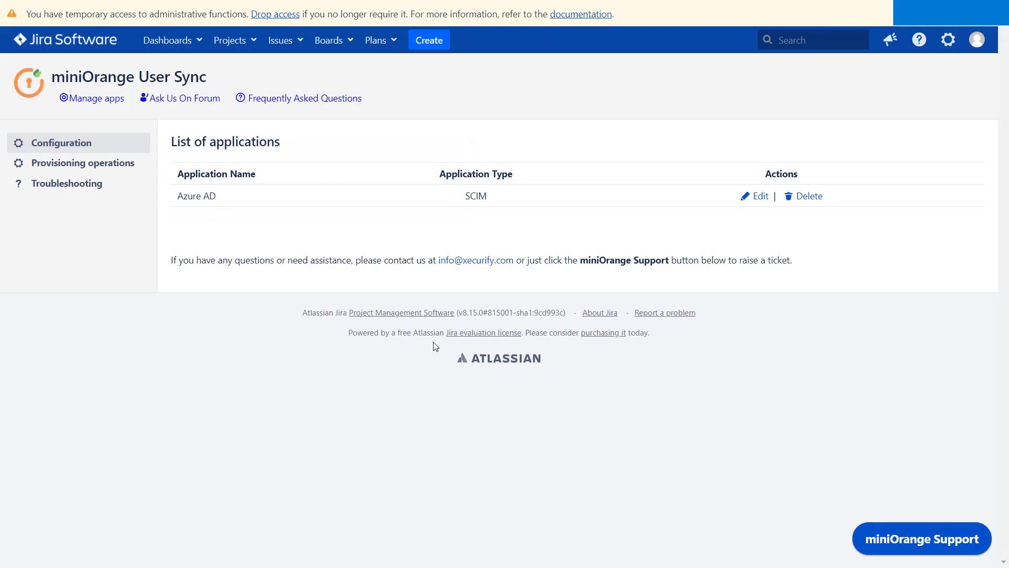
# - Copy the Azure AD app's SCIM Base URL from Jira into Azure's Tenant URL field
pyautogui.click(752, 196)
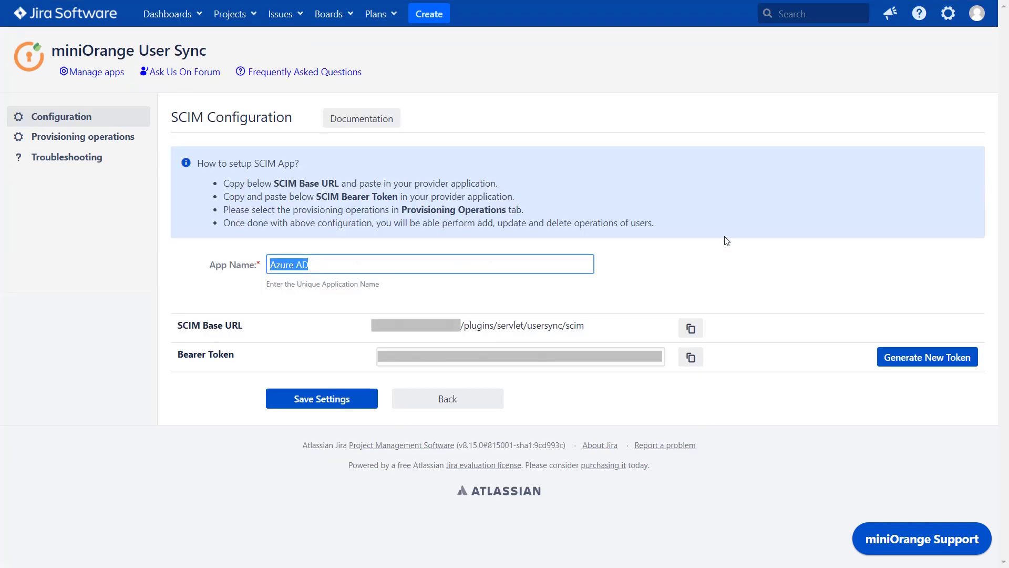
pyautogui.click(688, 332)
pyautogui.click(688, 331)
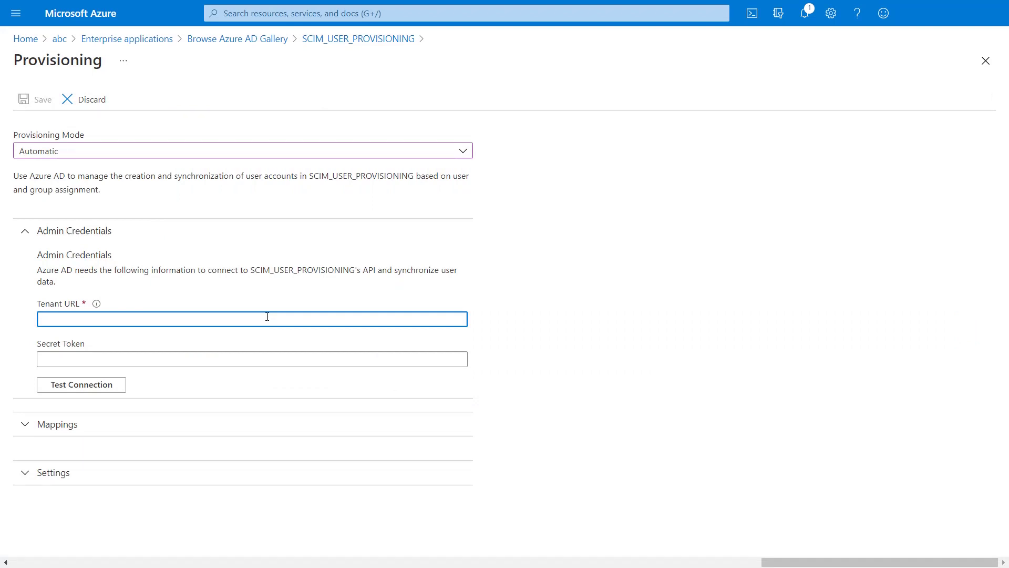
pyautogui.hotkey('ctrl', 'v')
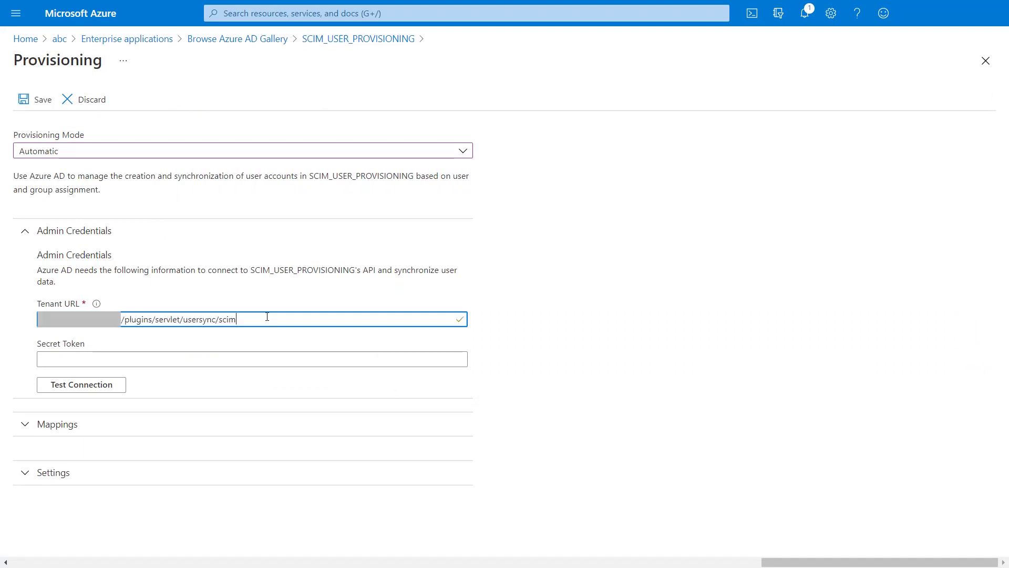
# - Copy the miniOrange Bearer Token into Azure's Secret Token field
pyautogui.click(260, 355)
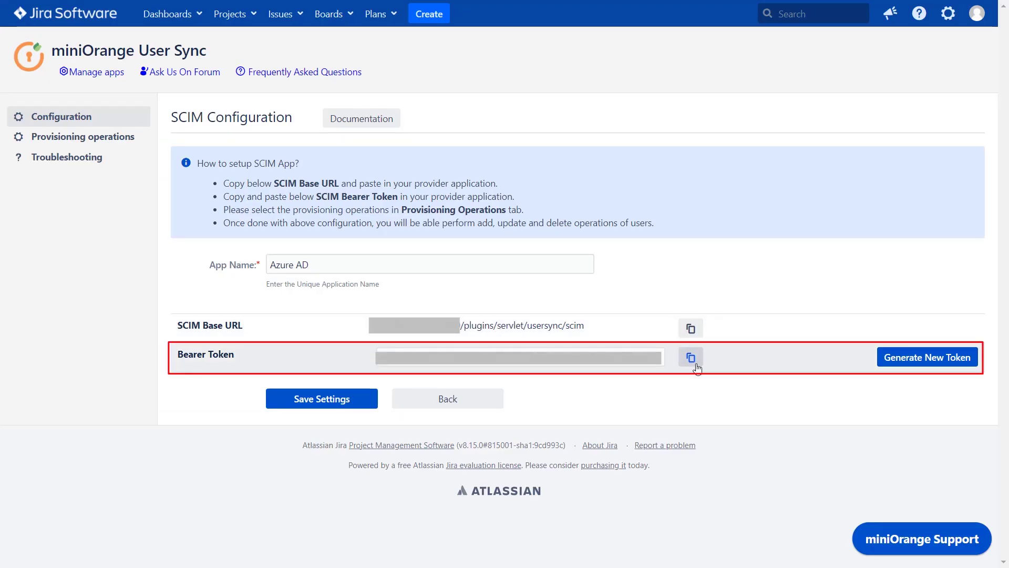
pyautogui.click(691, 359)
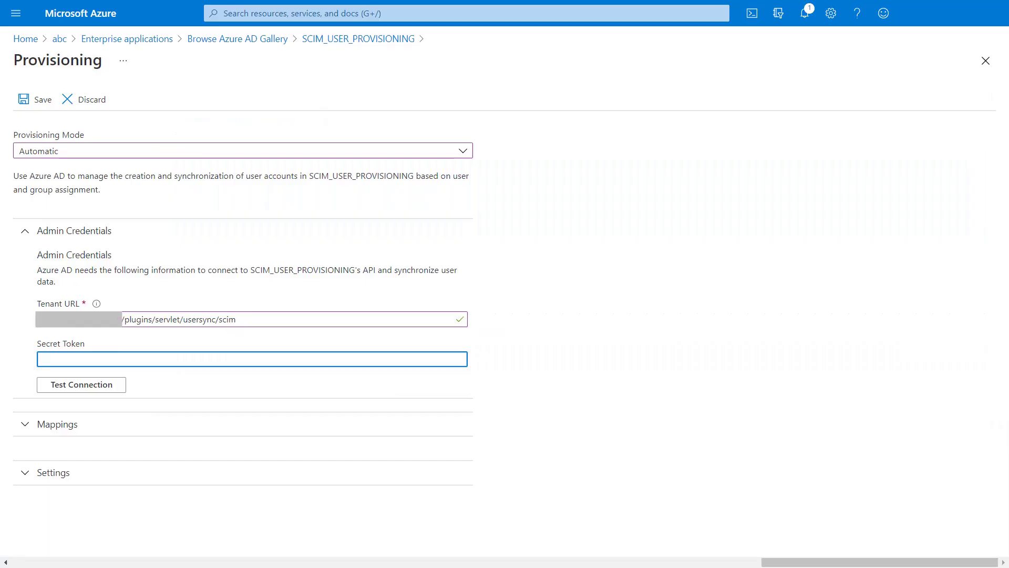
pyautogui.hotkey('ctrl', 'v')
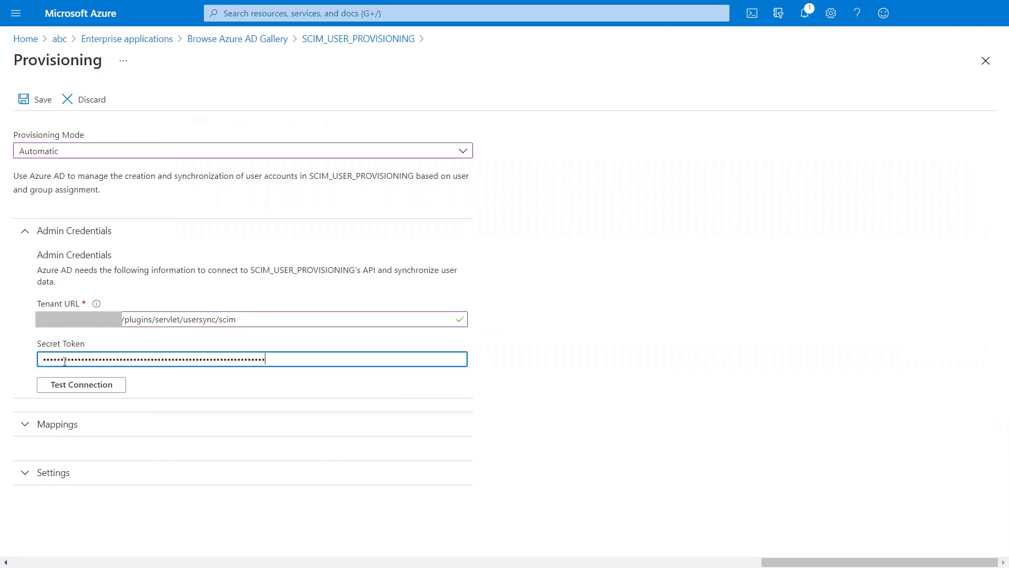
# - Test the connection to Jira and, once the credentials are authorized, save the provisioning configuration
pyautogui.click(70, 388)
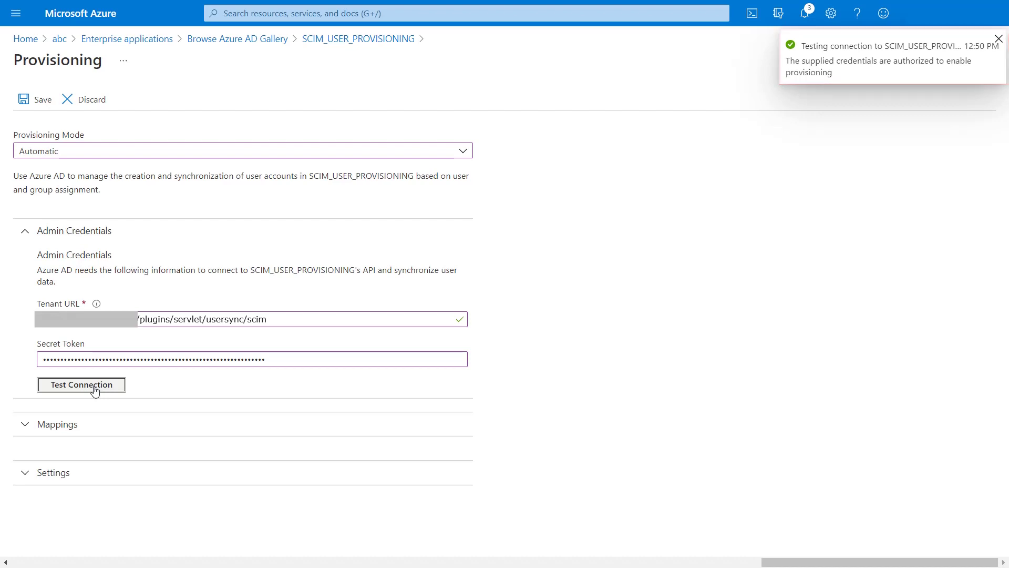
pyautogui.click(37, 99)
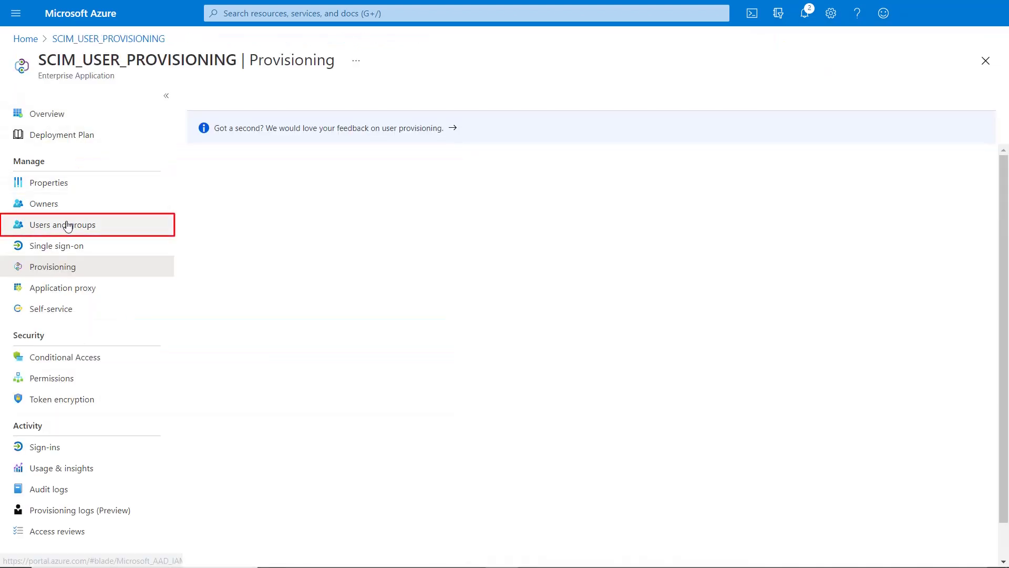
# - Add the test user under Users and groups and assign it to the app with the User role
pyautogui.click(67, 226)
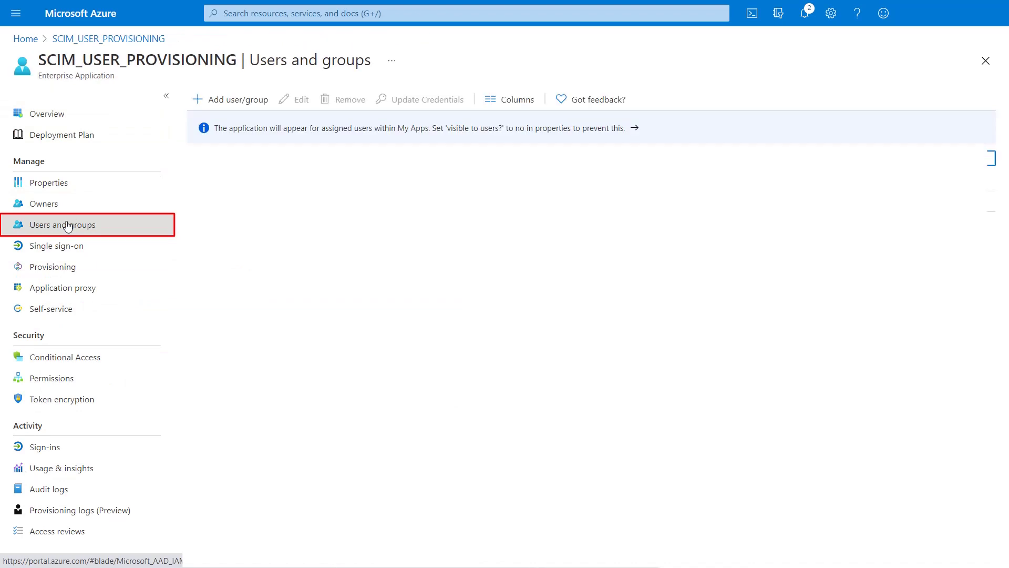
pyautogui.click(210, 100)
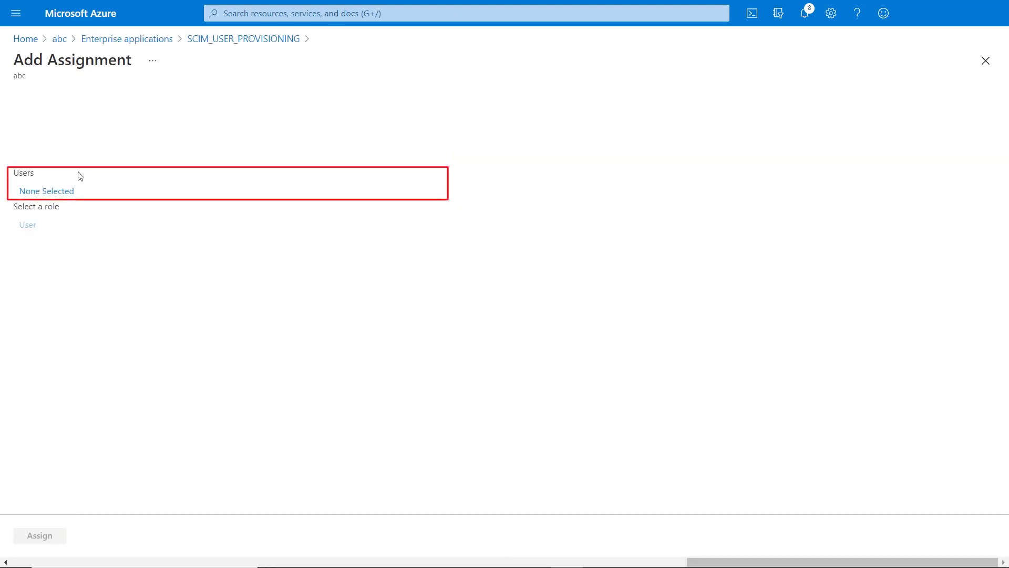
pyautogui.click(54, 192)
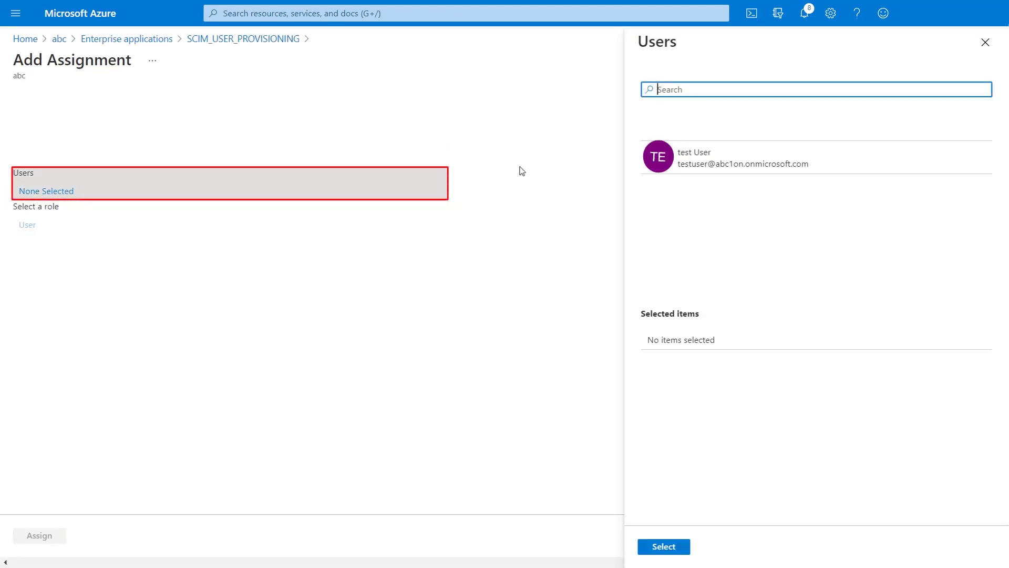
pyautogui.click(695, 152)
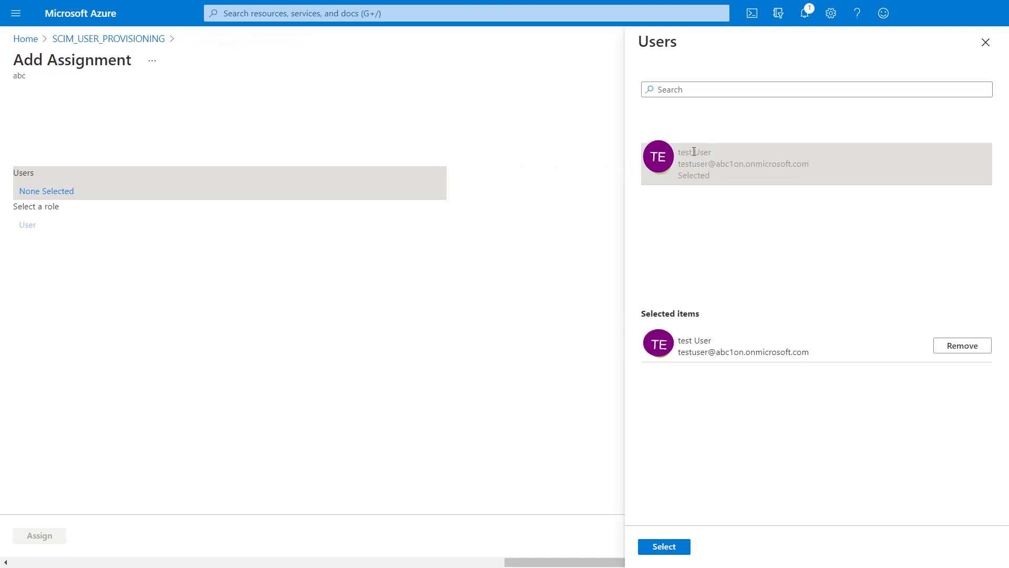
pyautogui.click(663, 547)
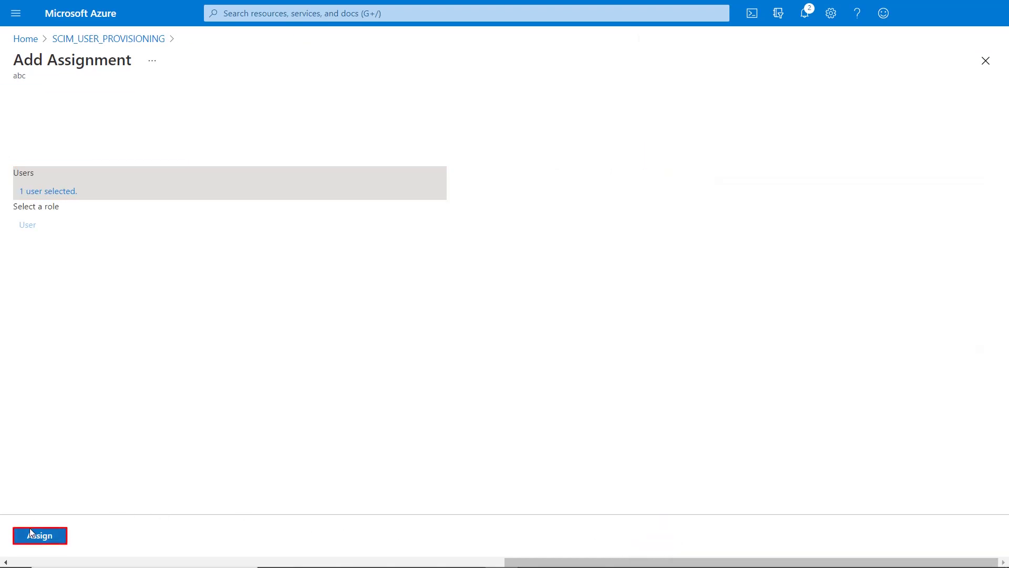
pyautogui.click(32, 534)
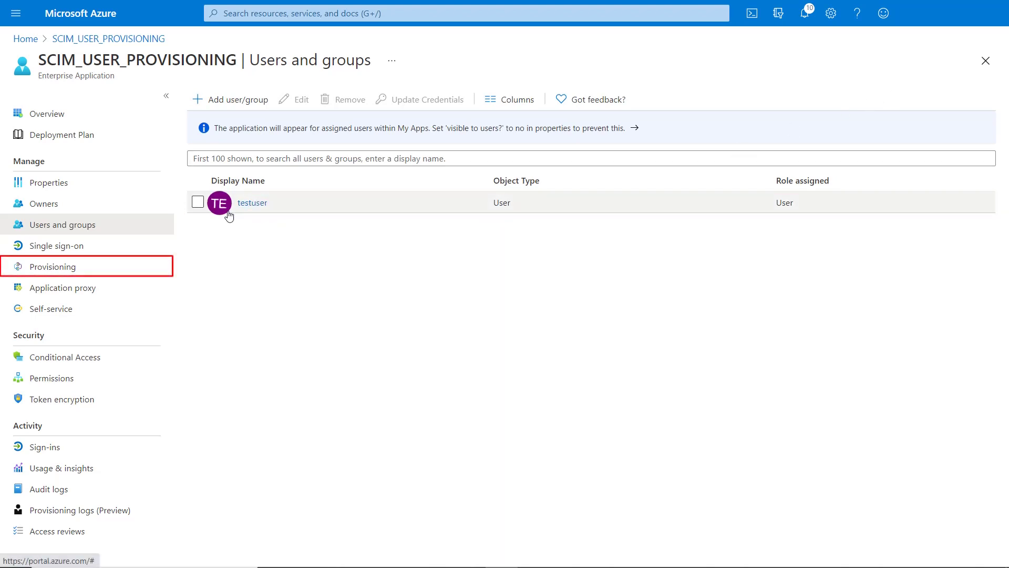
# - Start provisioning for SCIM_USER_PROVISIONING and expand the provisioning details for the incremental cycle
pyautogui.click(50, 267)
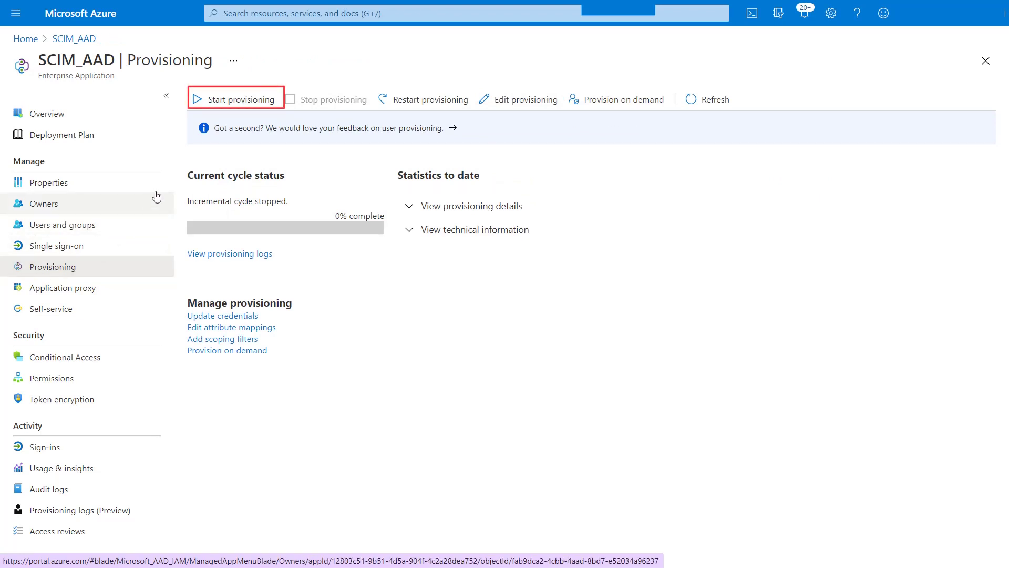
pyautogui.click(237, 105)
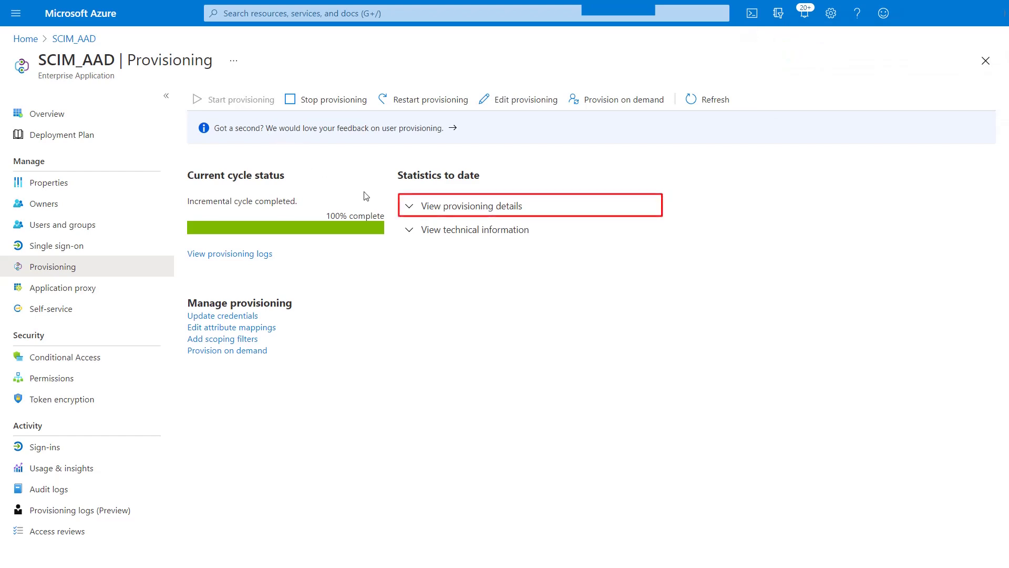
pyautogui.click(411, 210)
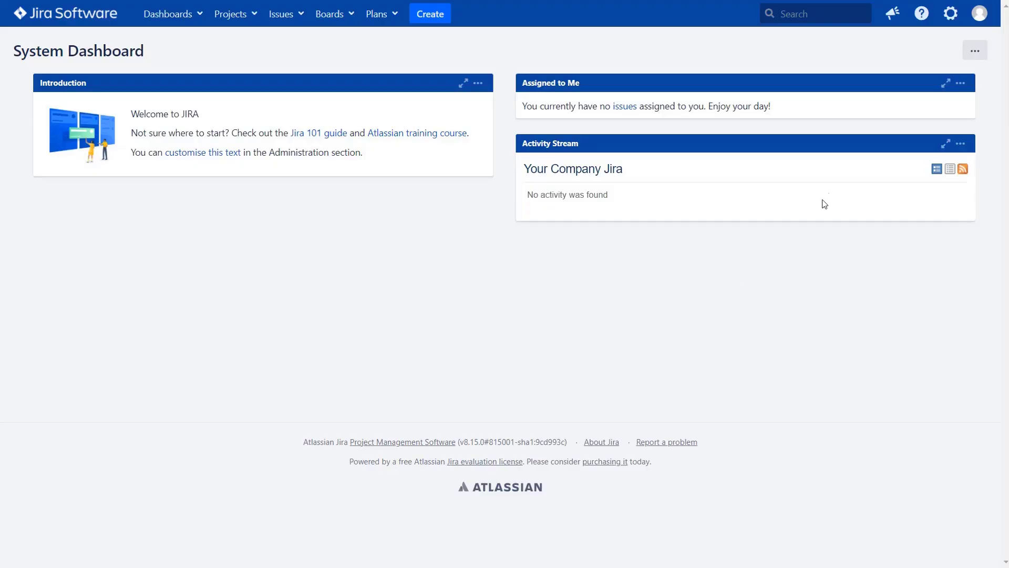
# - Go to User management from the Jira Administration gear menu to list Jira users
pyautogui.click(956, 21)
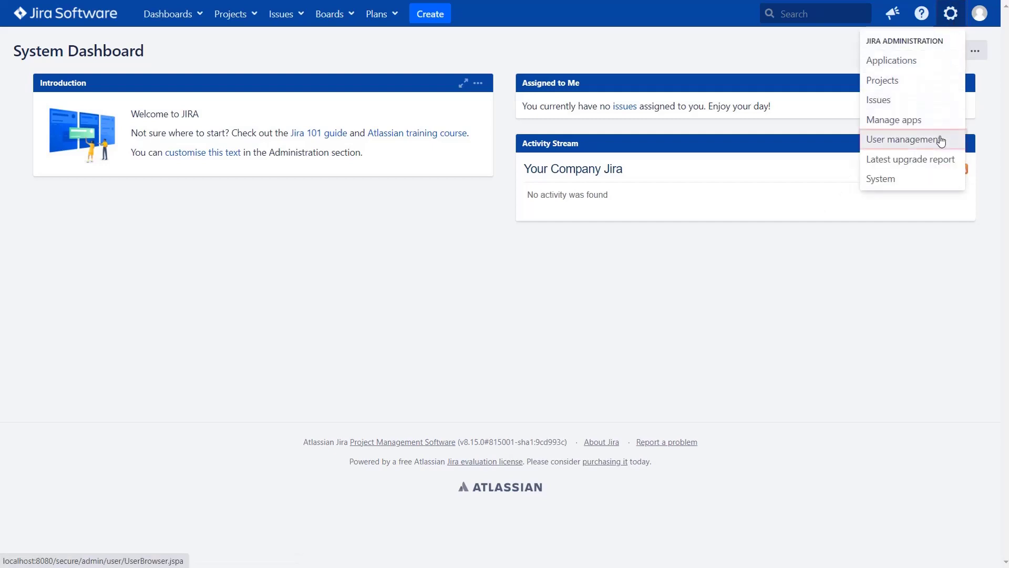
pyautogui.click(941, 141)
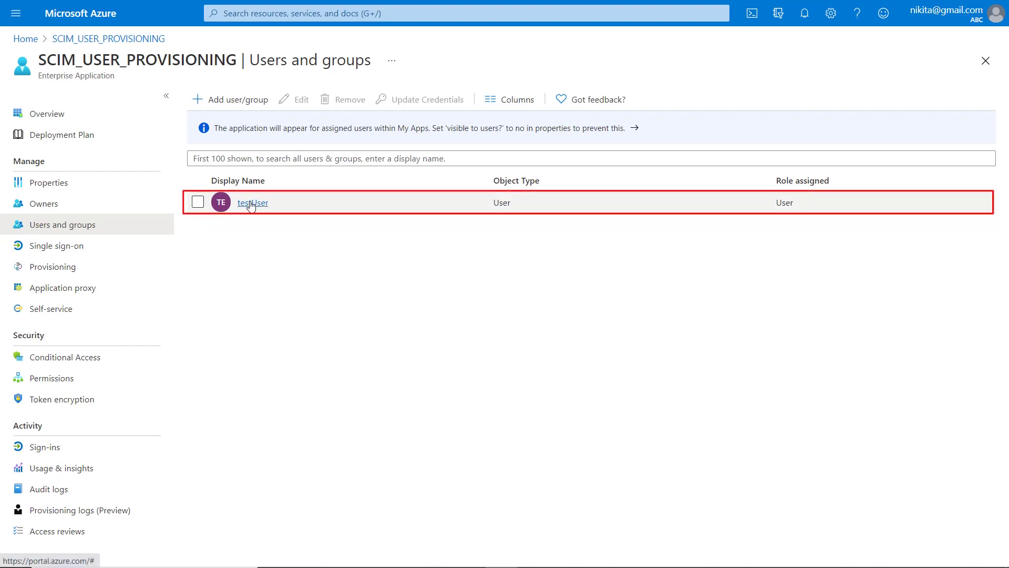
# - Edit the test user's profile to name testdemouser and last name demouser, then save
pyautogui.click(251, 202)
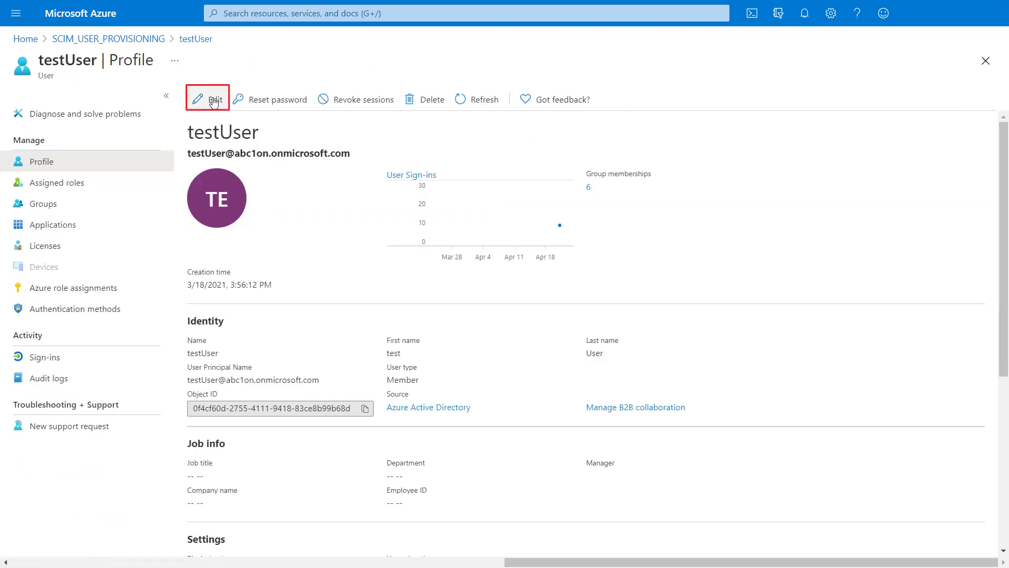
pyautogui.click(214, 101)
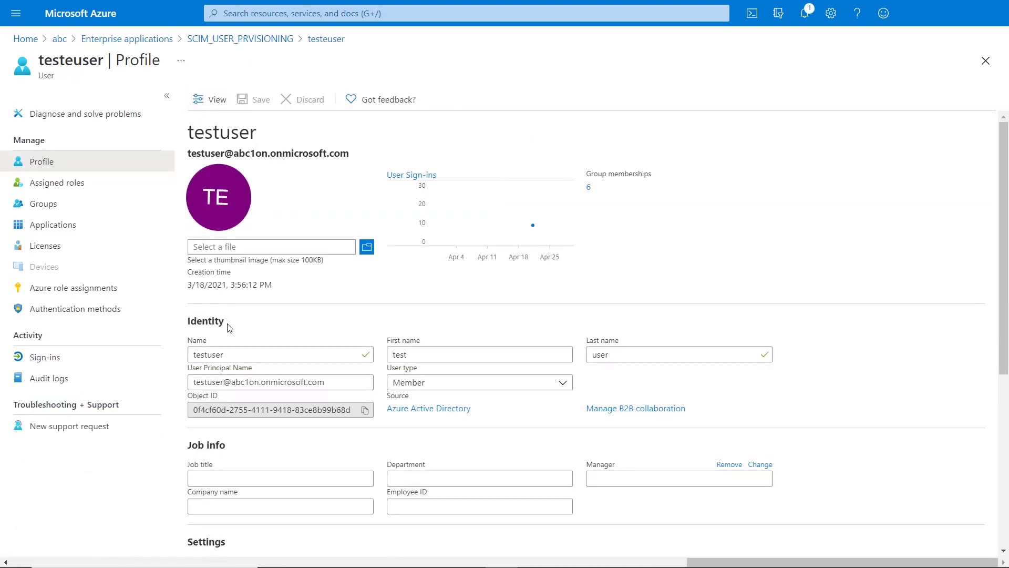
pyautogui.click(209, 355)
pyautogui.write('demo')
pyautogui.doubleClick(599, 355)
pyautogui.write('demouse')
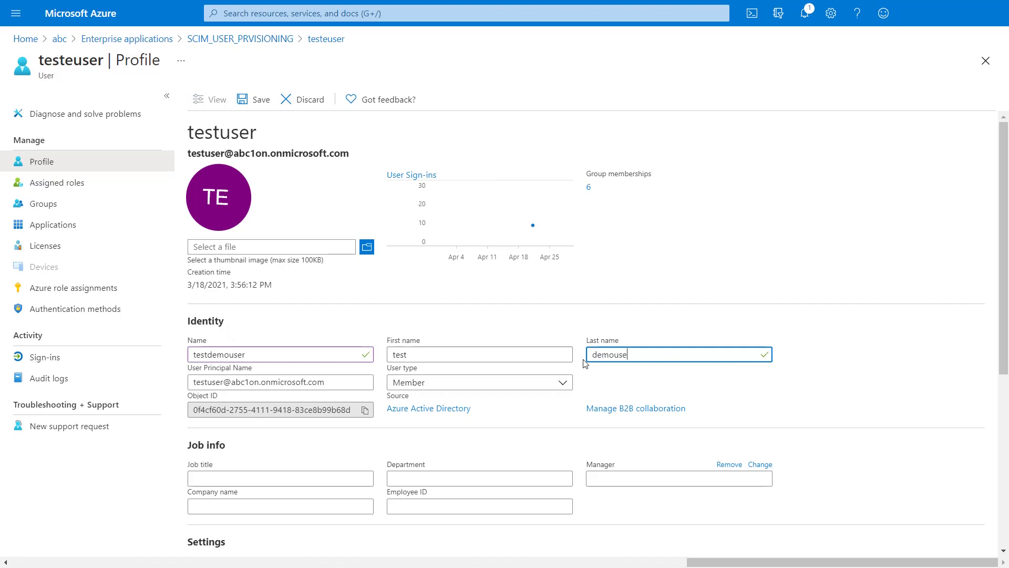
pyautogui.write('r')
pyautogui.click(252, 100)
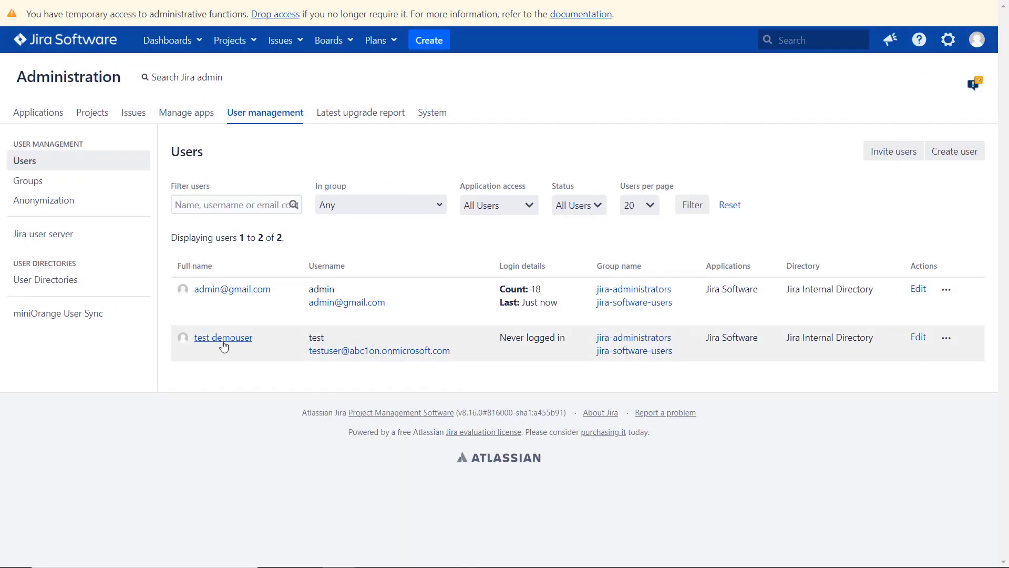
# - Open the test demouser account from Jira's Users list to view its details
pyautogui.click(222, 341)
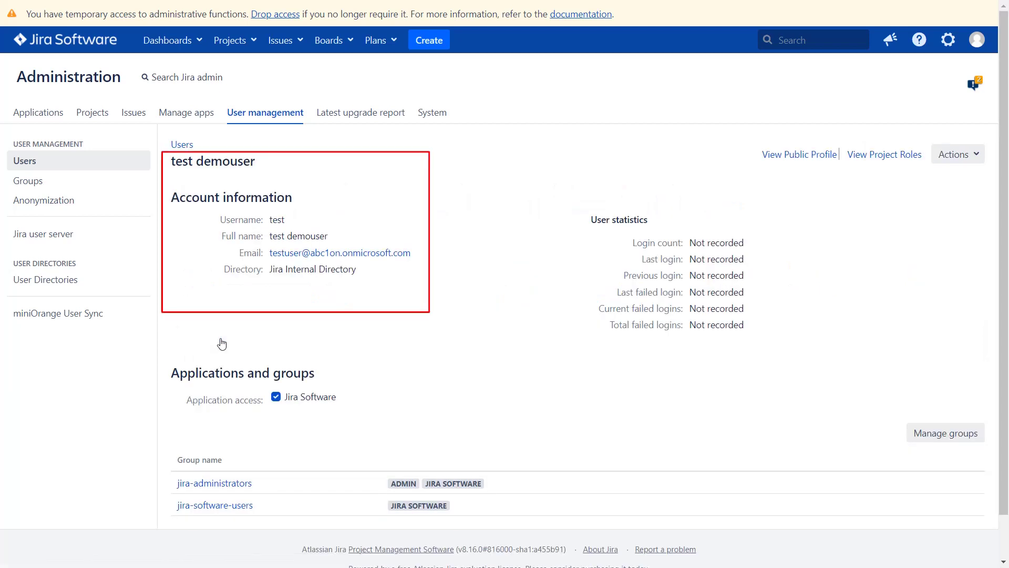